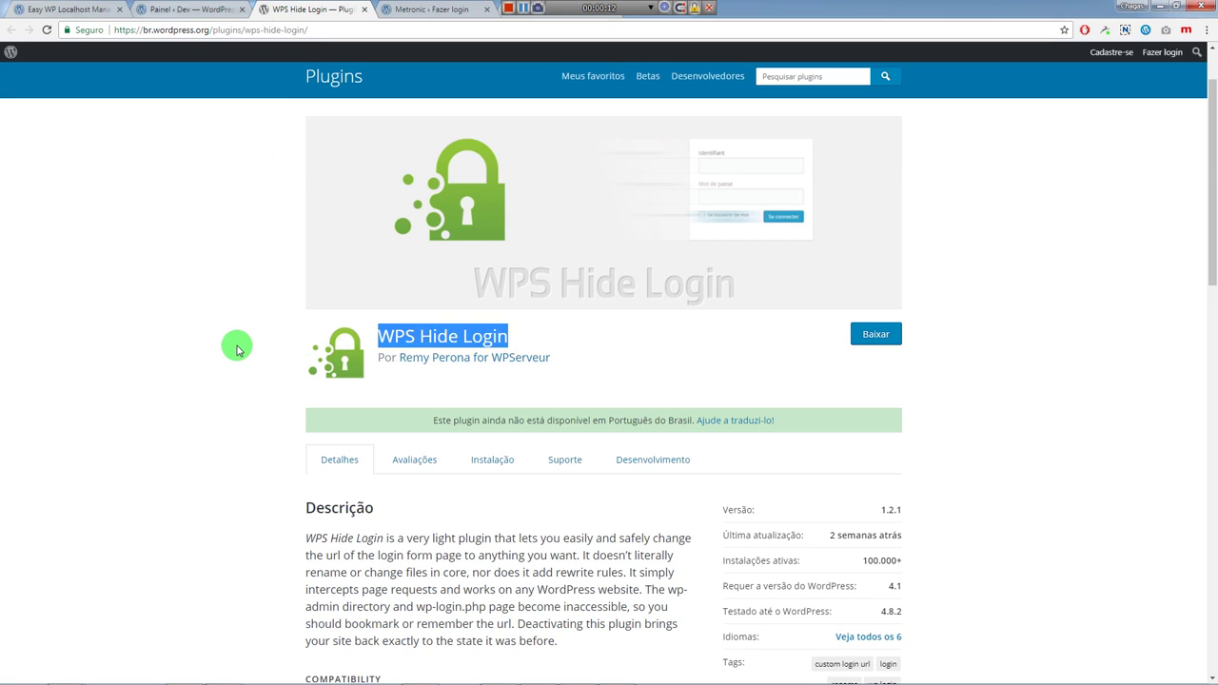
- Examine the WPS Hide Login plugin description and compatibility notes, and the wp-login.php address of the Metronic login page
scroll(194, 325, down, 2)
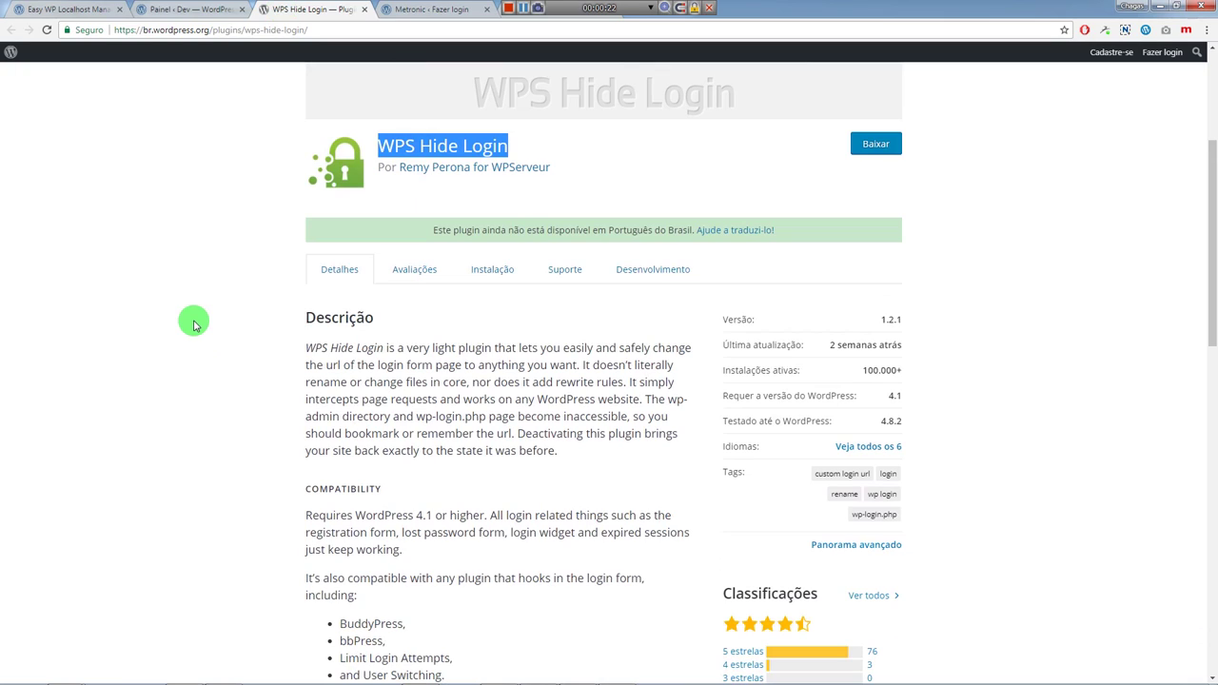
click(395, 10)
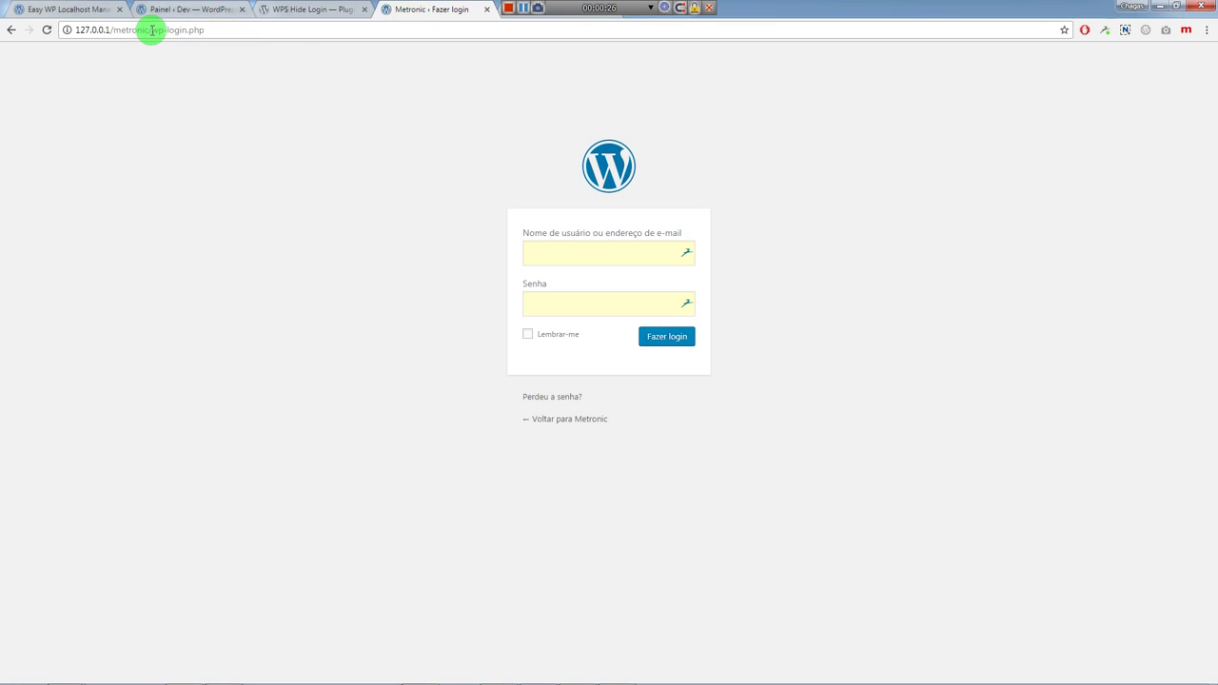
drag(152, 29, 218, 30)
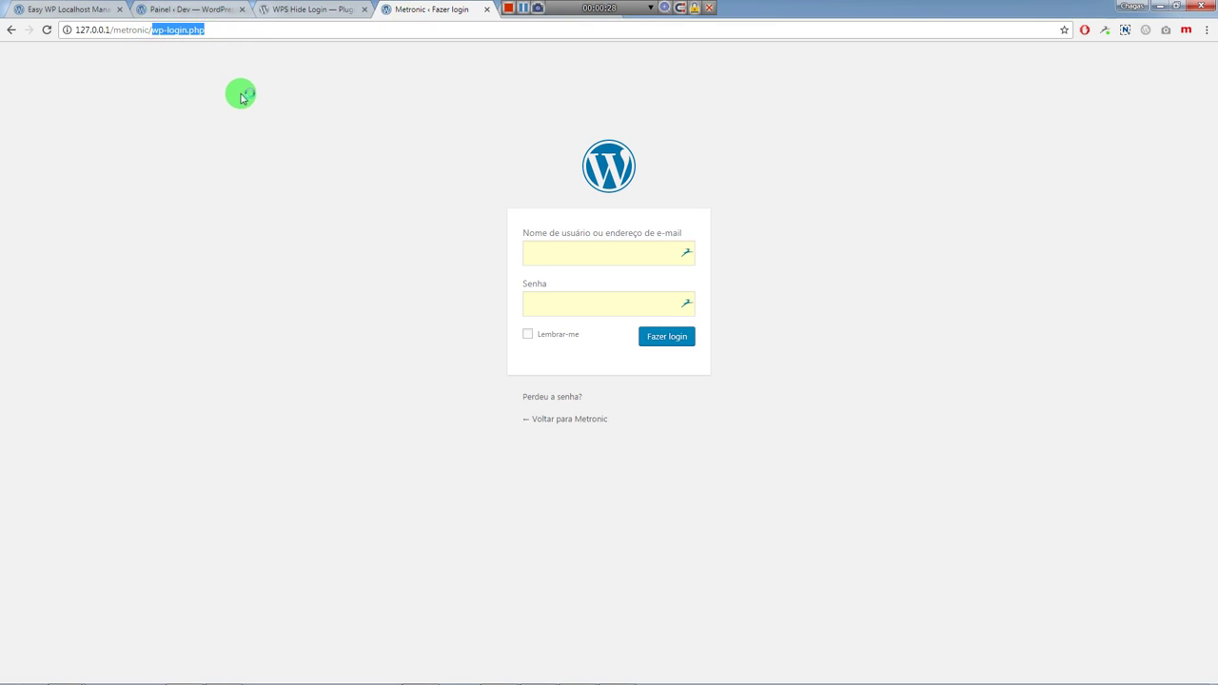
click(277, 10)
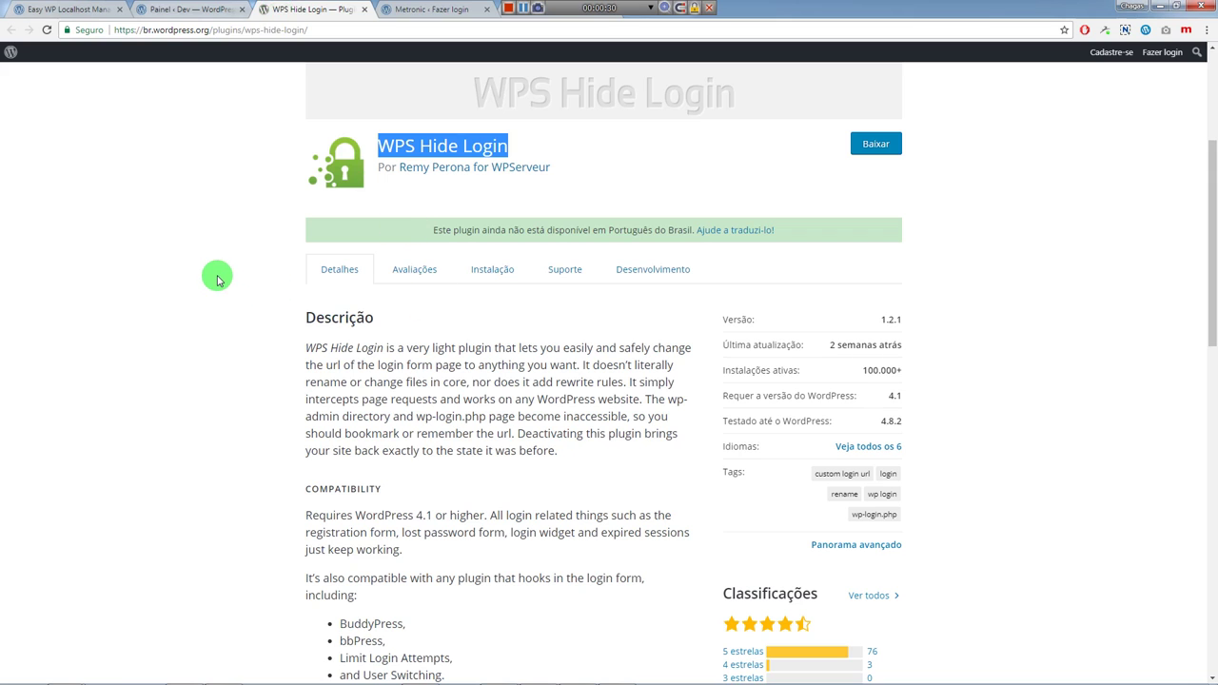
scroll(217, 278, down, 2)
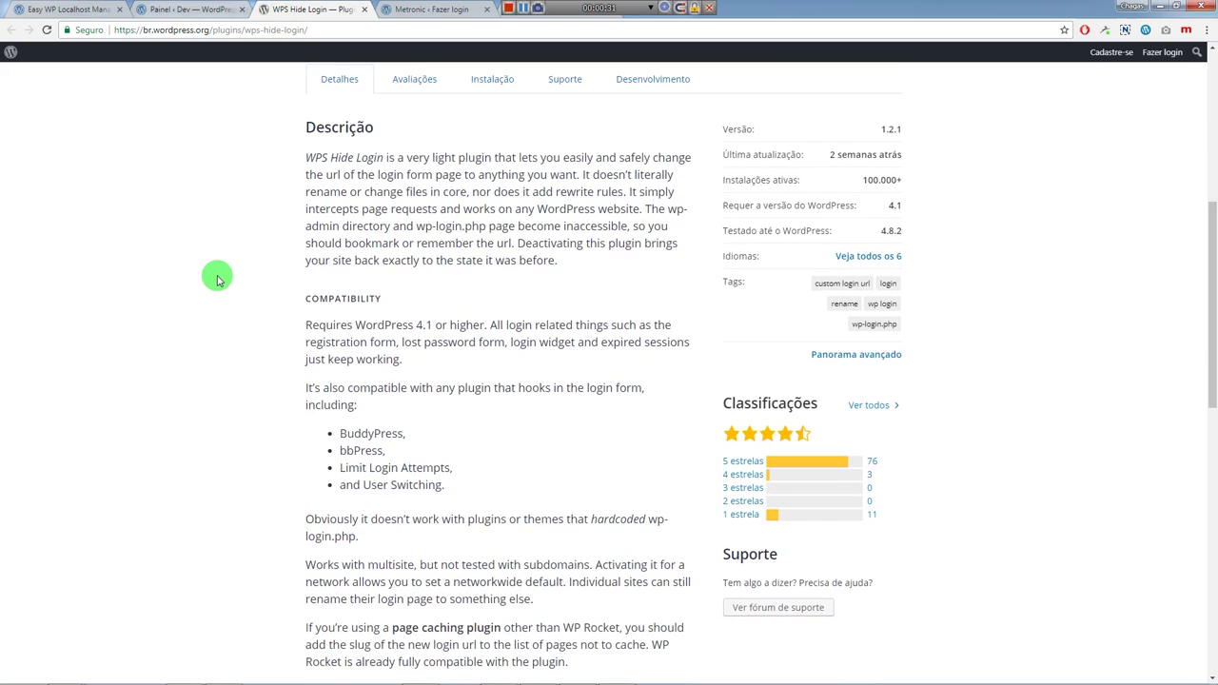
scroll(217, 279, down, 1)
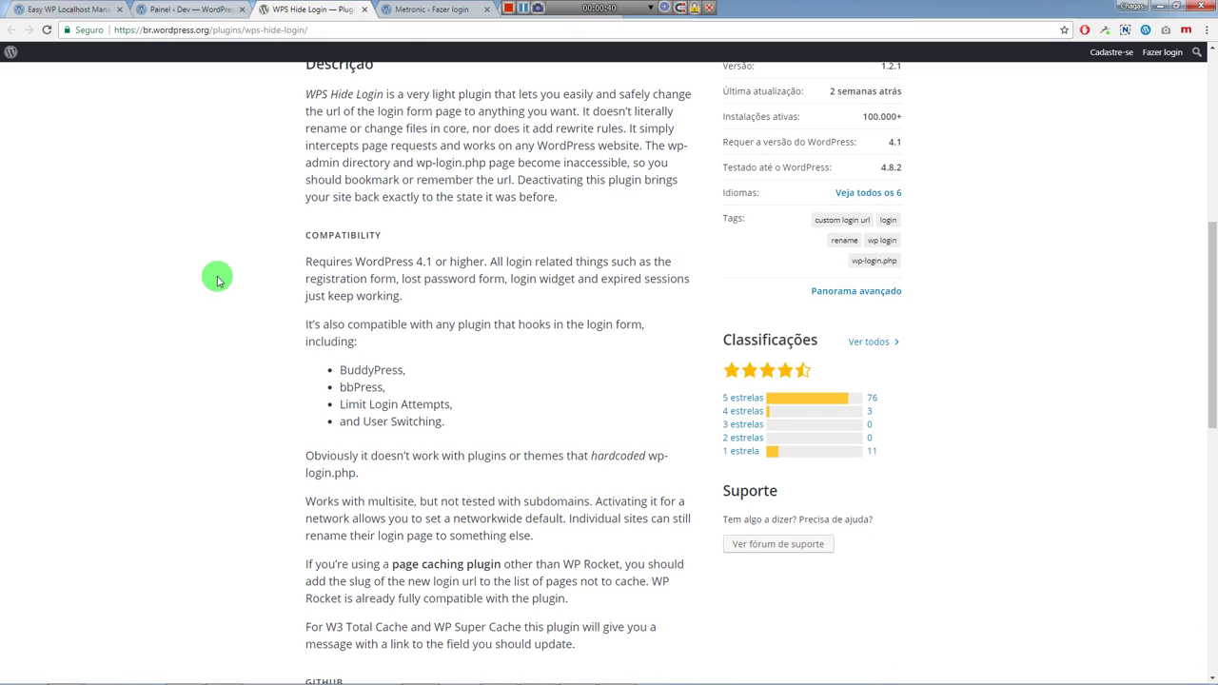
click(398, 9)
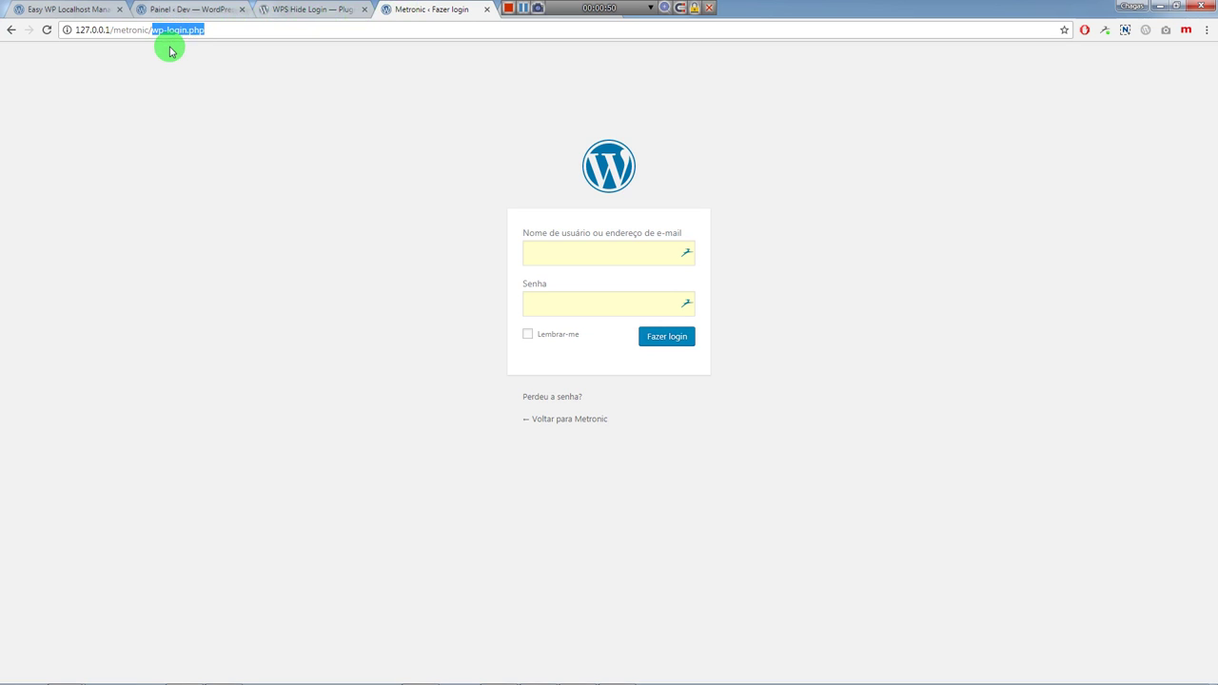
click(305, 9)
scroll(476, 371, down, 3)
scroll(479, 445, up, 5)
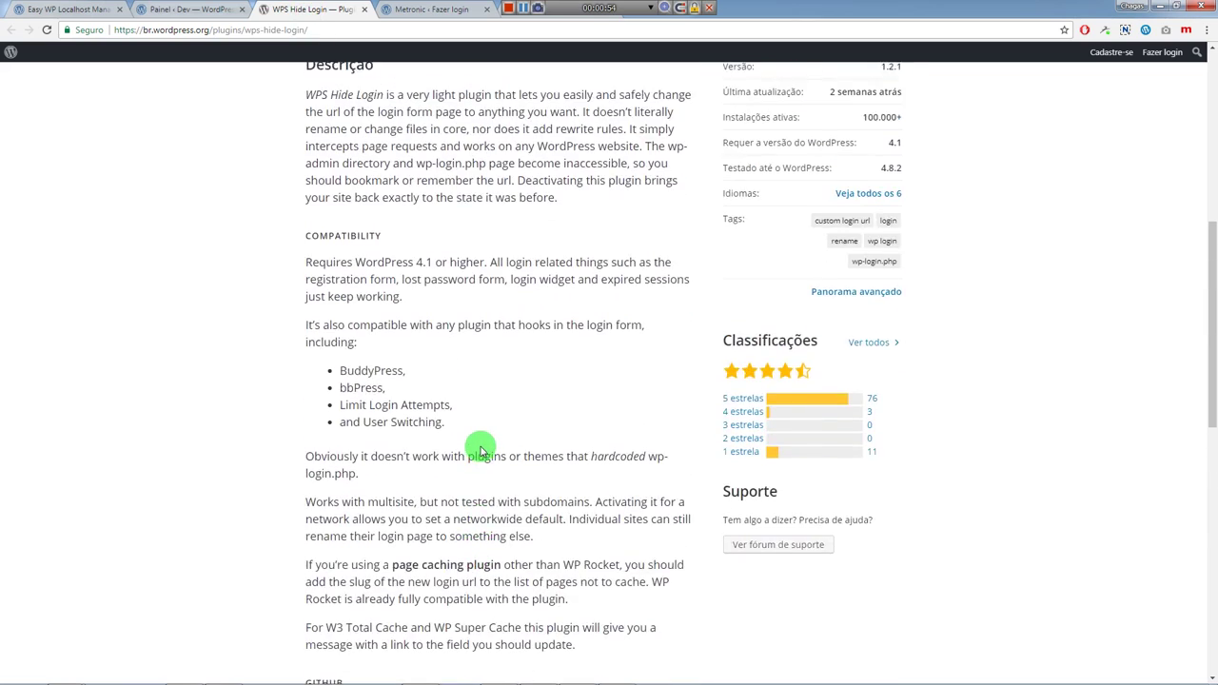
scroll(480, 446, up, 4)
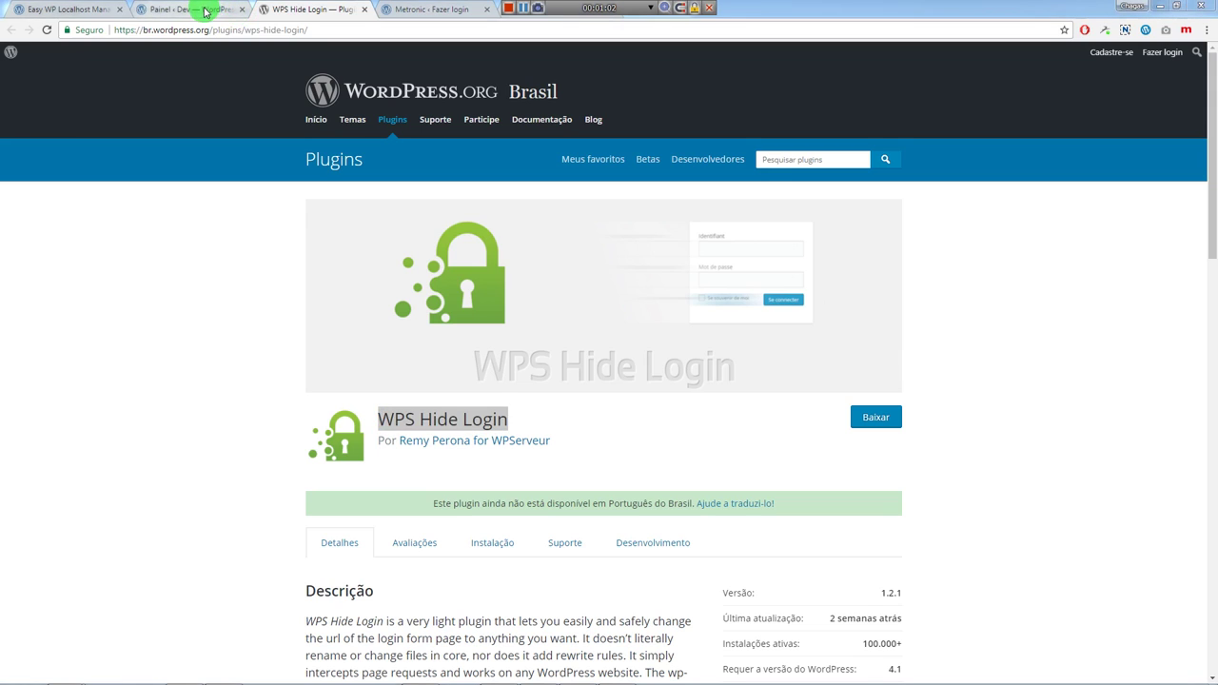
- Copy the plugin name WPS Hide Login and search for it among the plugins to add to the Dev site
right_click(427, 419)
click(455, 514)
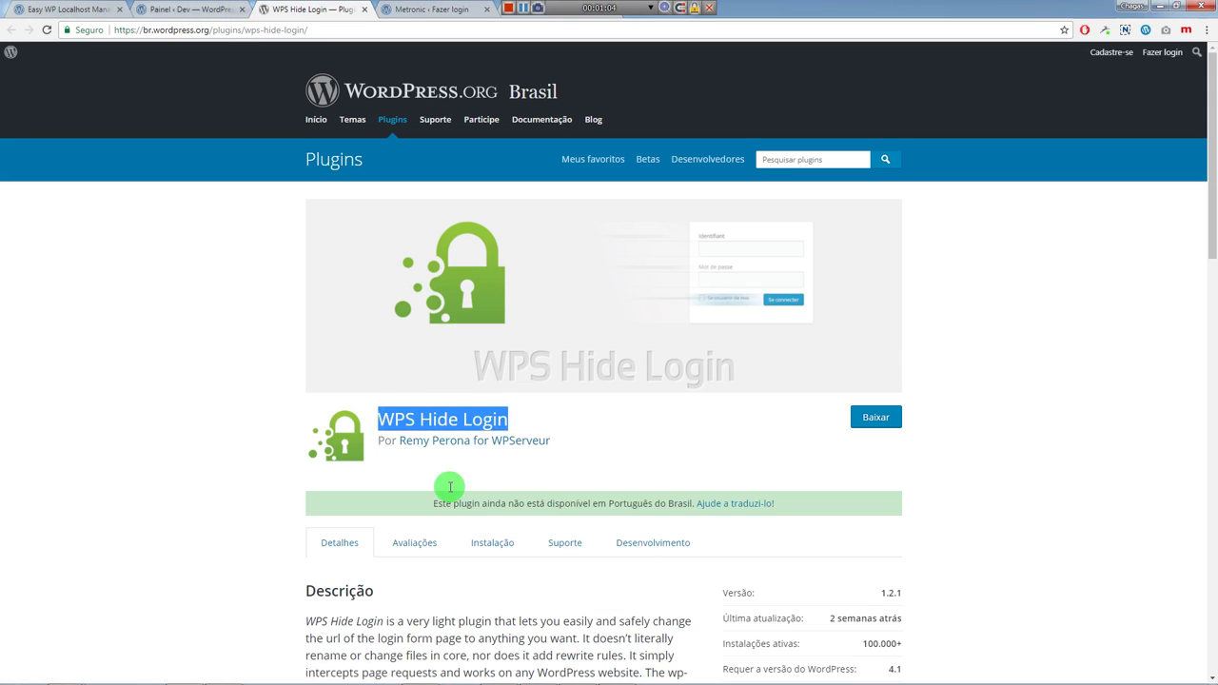
click(181, 9)
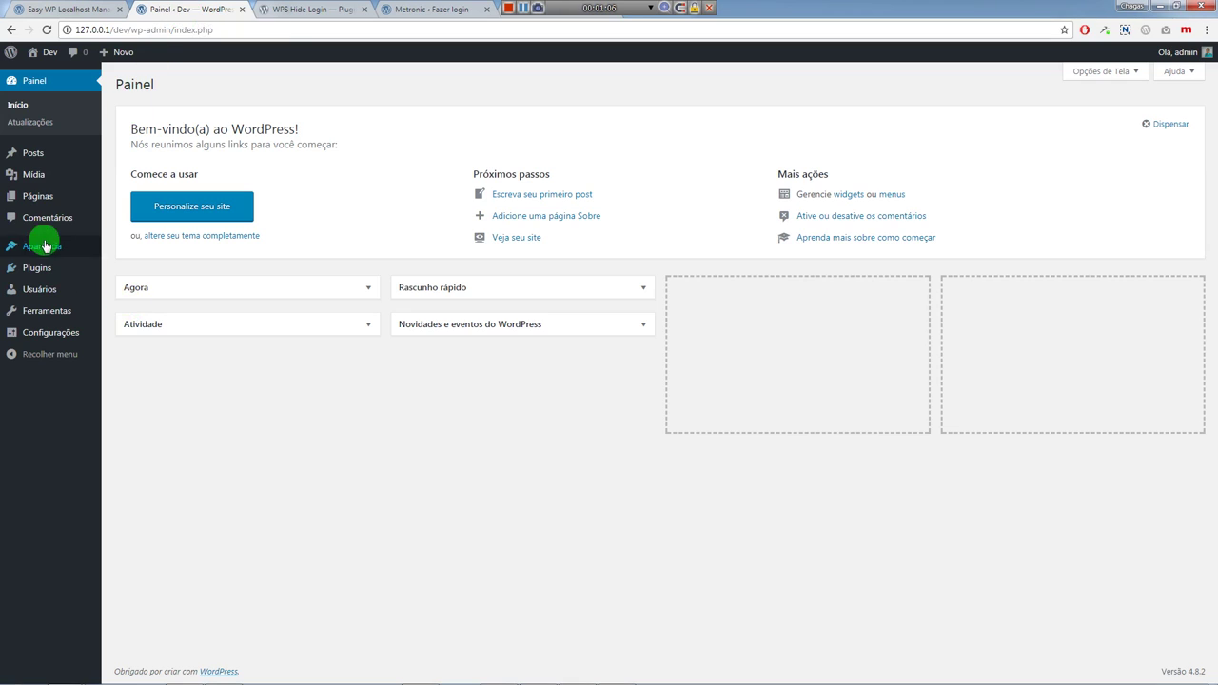
click(120, 286)
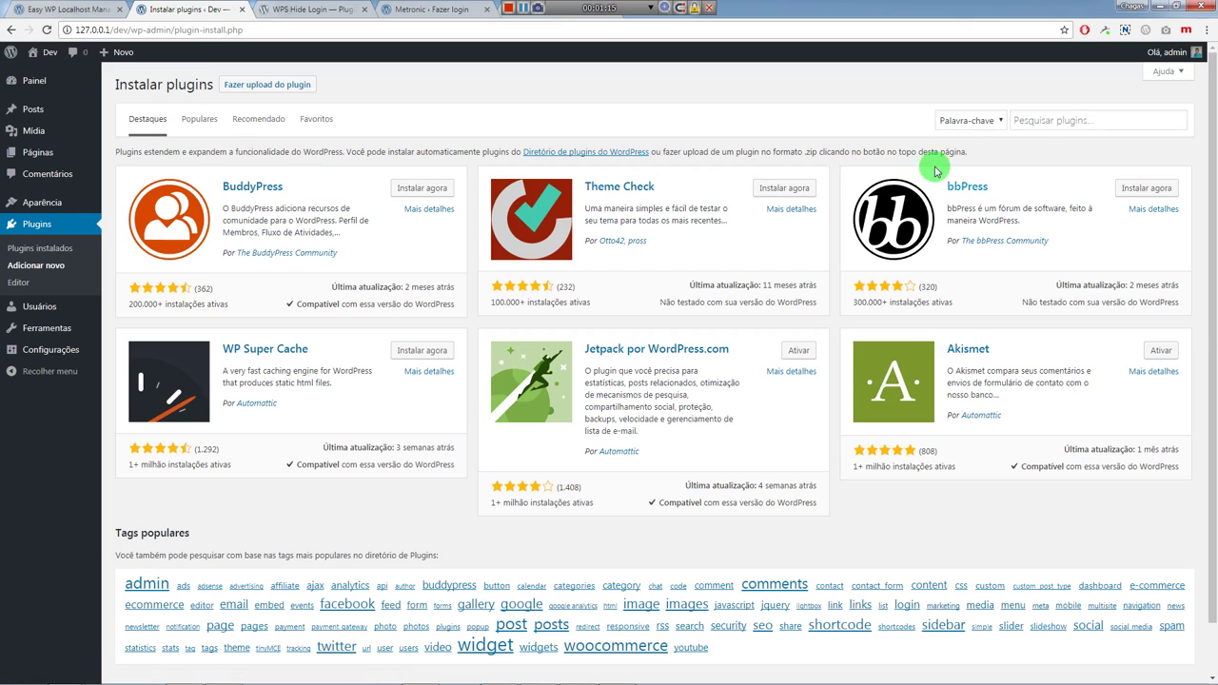
click(1043, 126)
right_click(1043, 125)
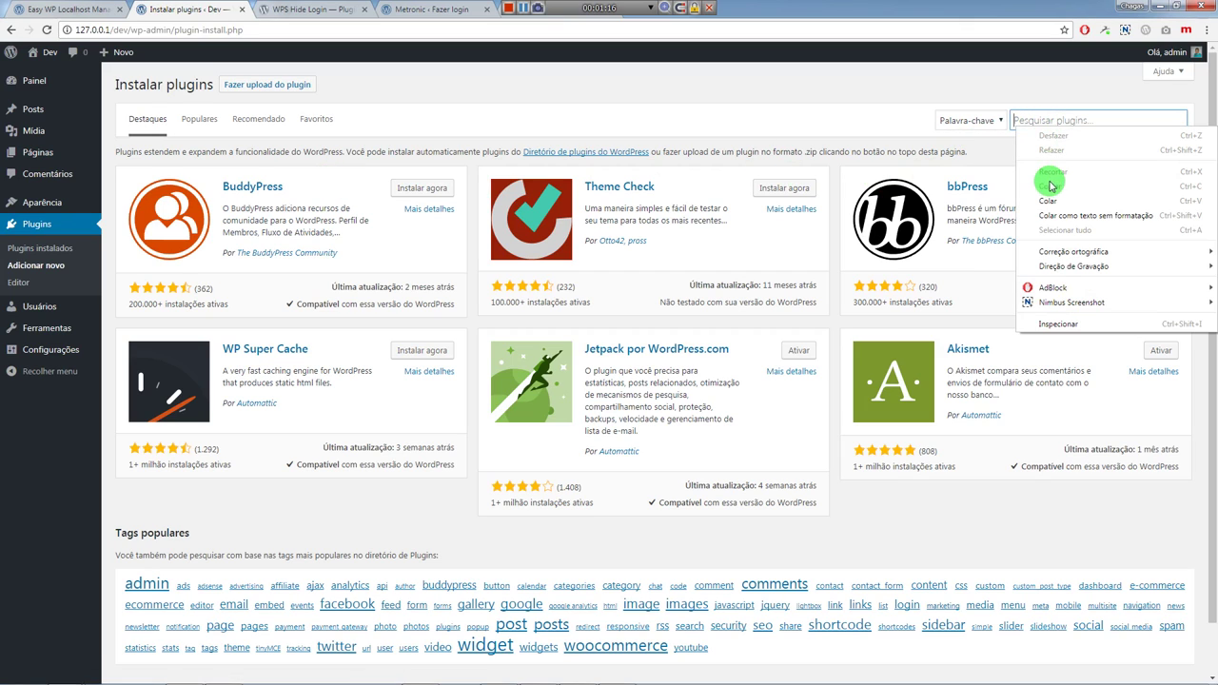
click(1049, 192)
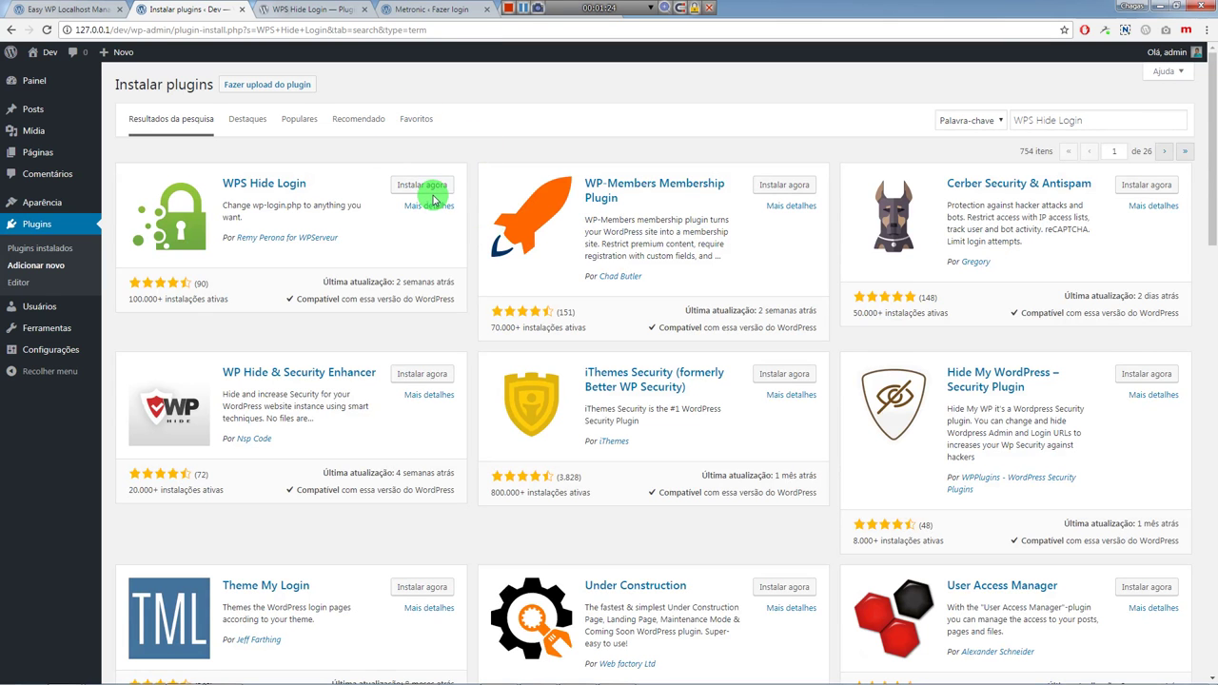
- Install and activate the WPS Hide Login plugin on the Dev site
click(422, 186)
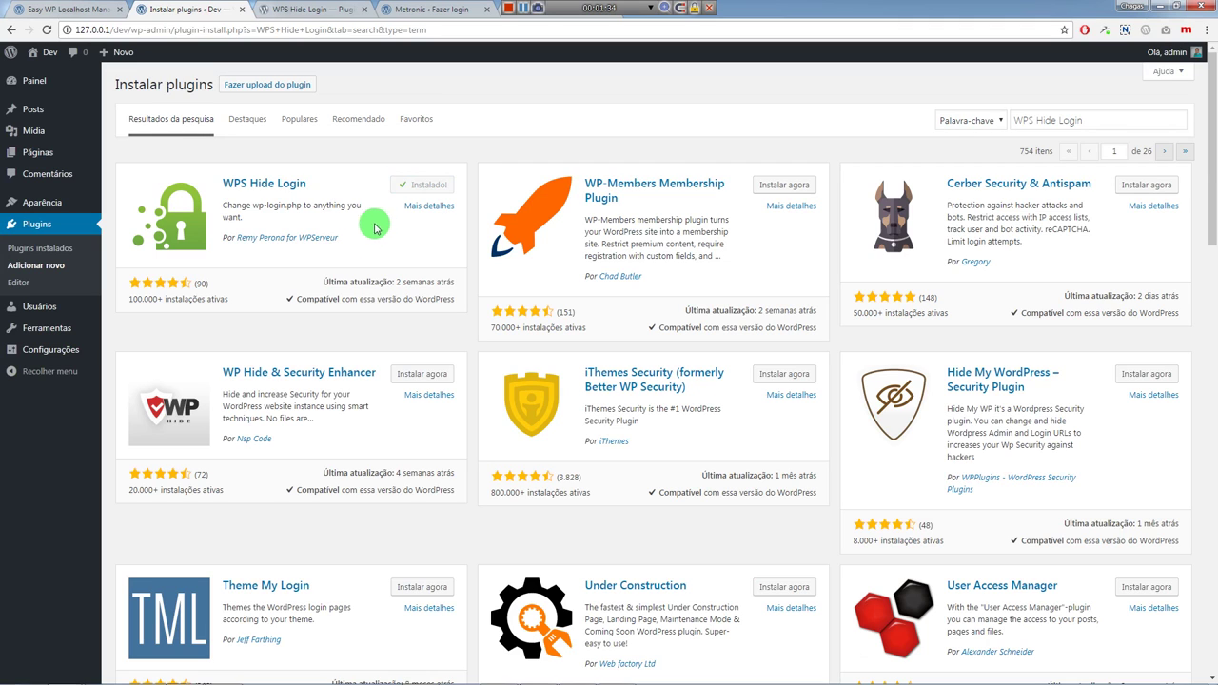
click(436, 186)
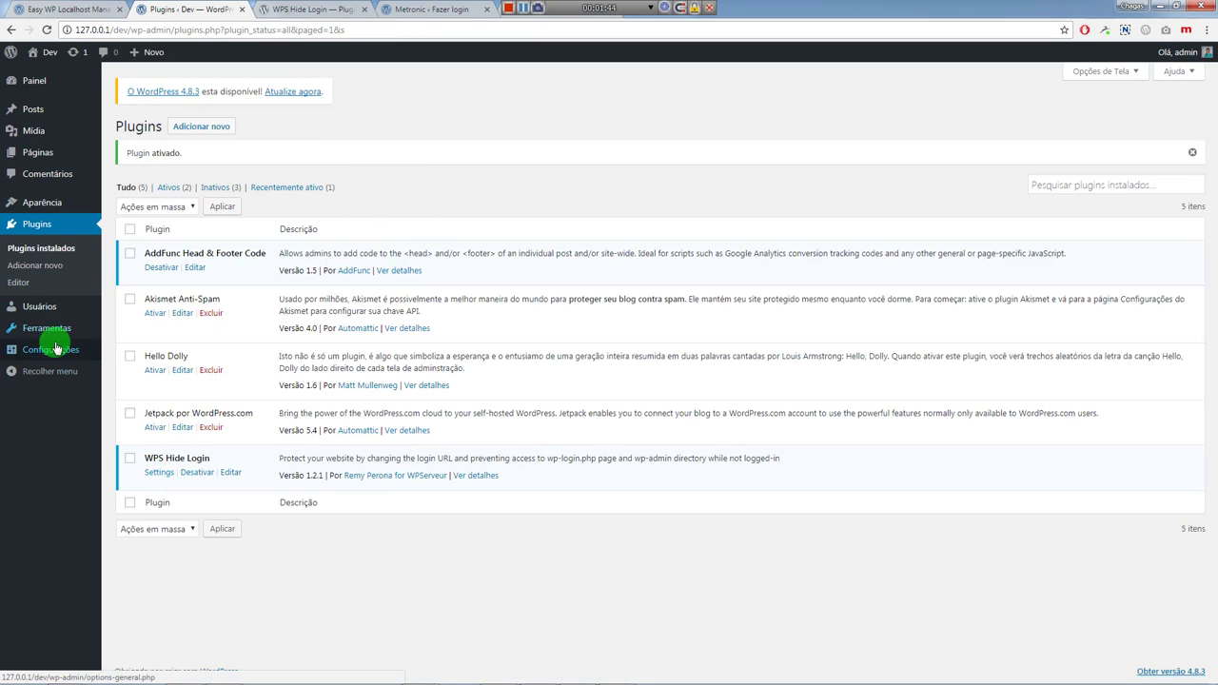
- In the general settings, set the WPS Hide Login URL to minha-nova-url-de-login and save the changes
mouse_move(55, 349)
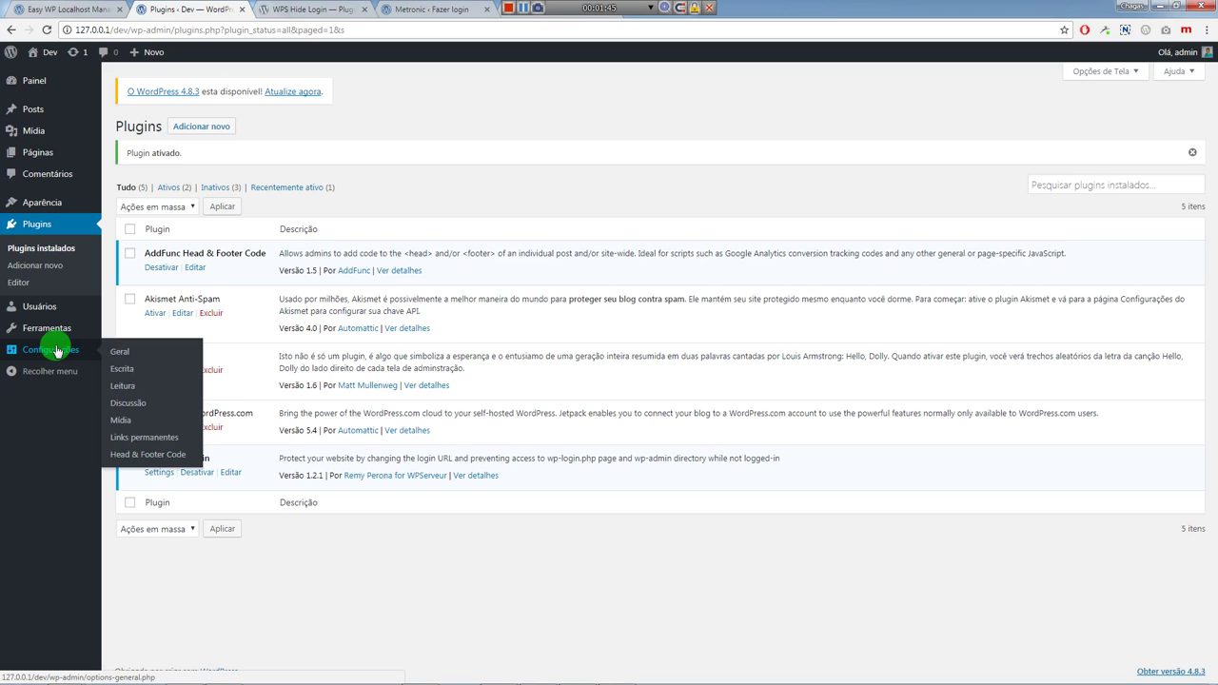
click(124, 354)
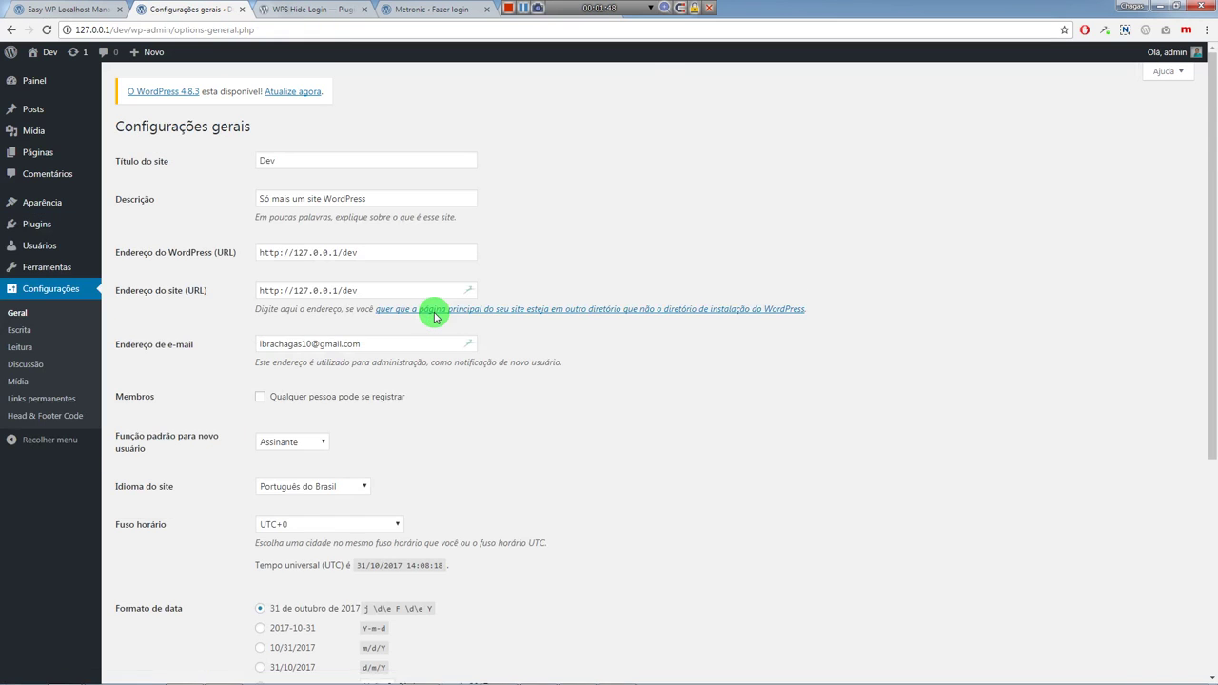
scroll(434, 317, down, 4)
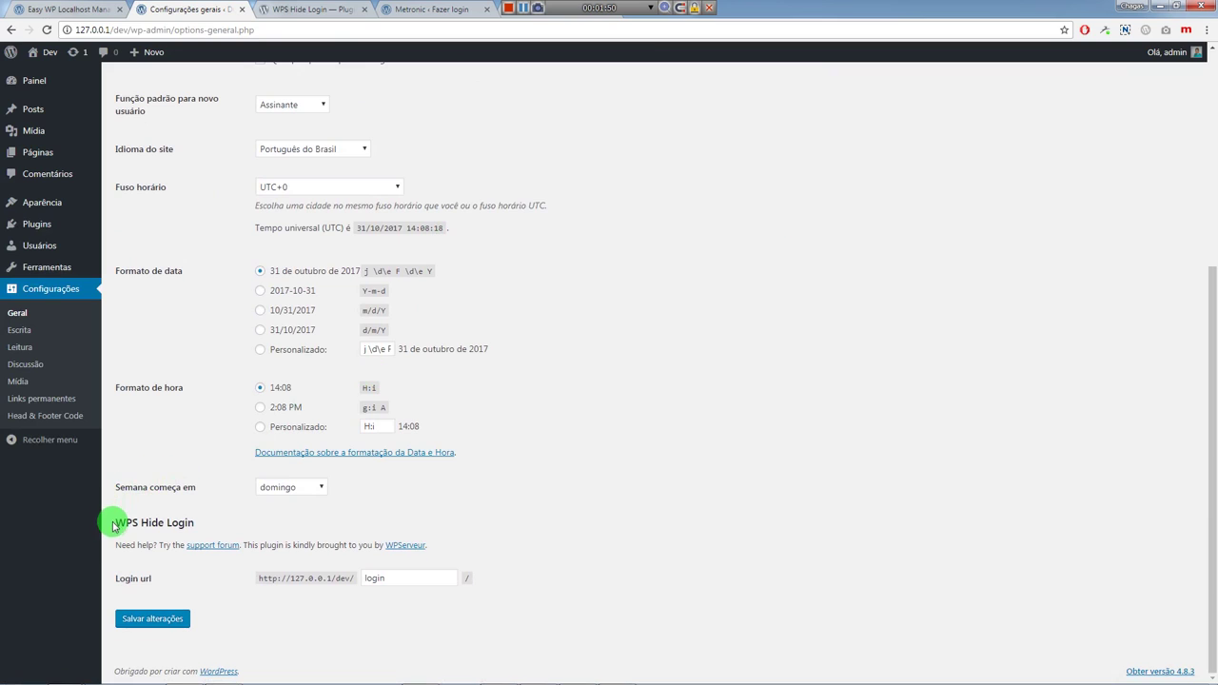
drag(115, 526, 488, 595)
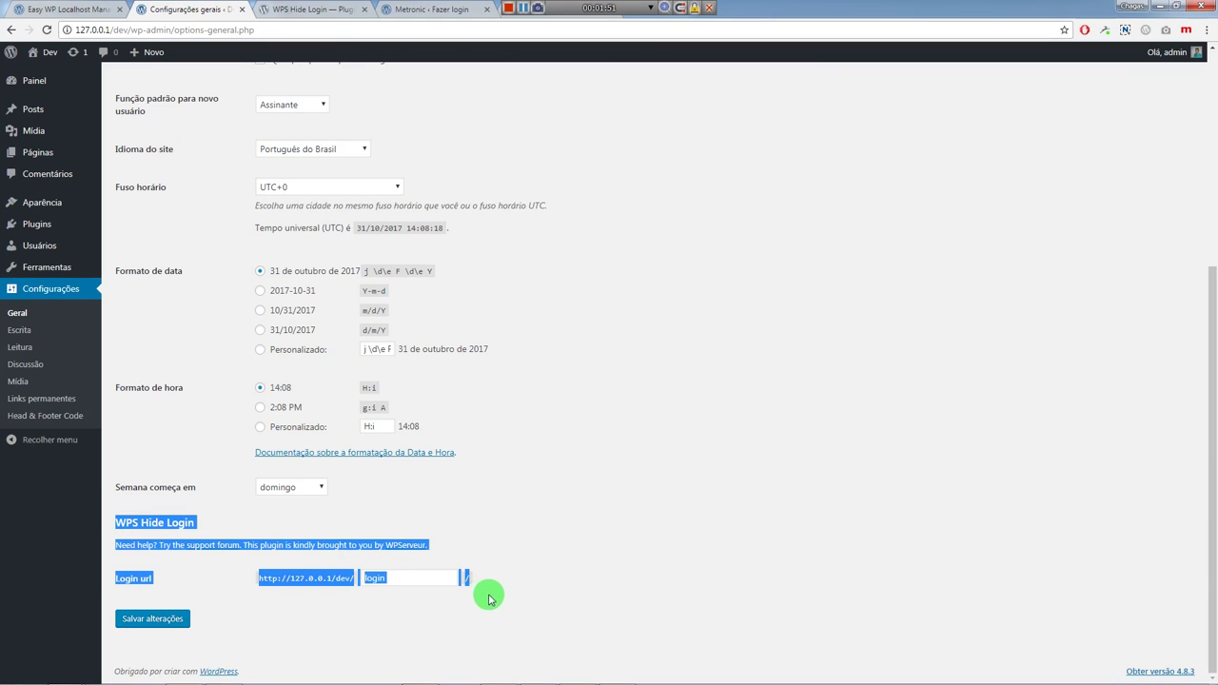
click(562, 536)
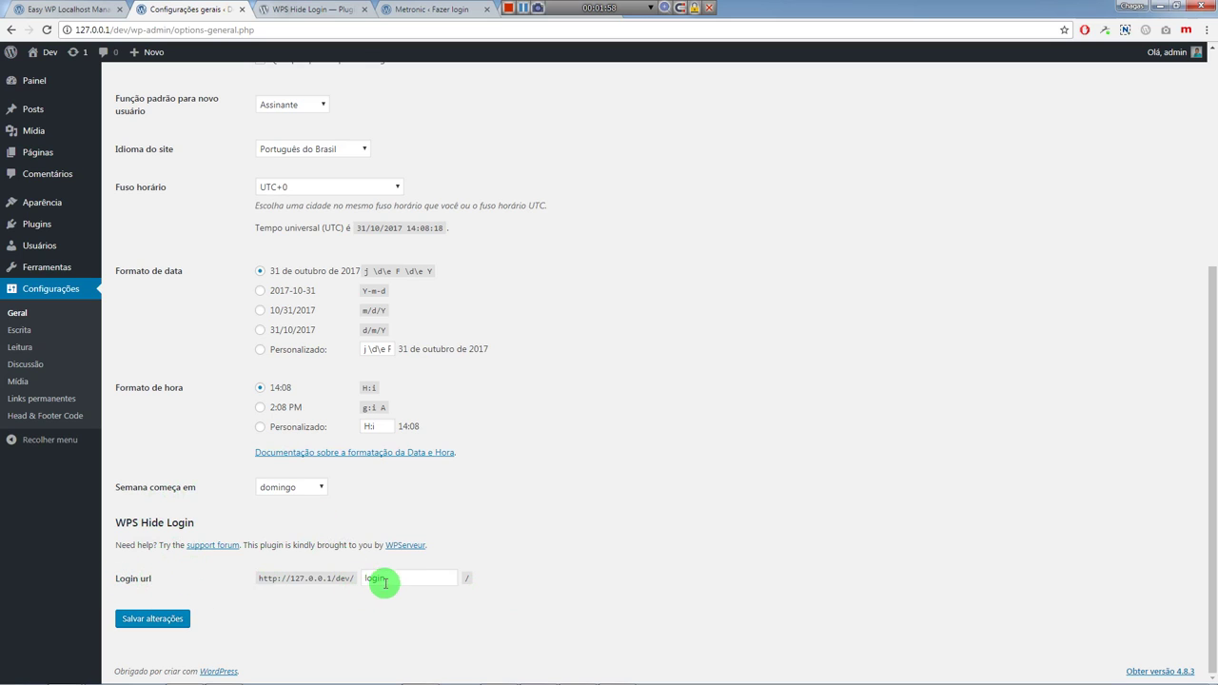
drag(388, 577, 375, 578)
click(385, 635)
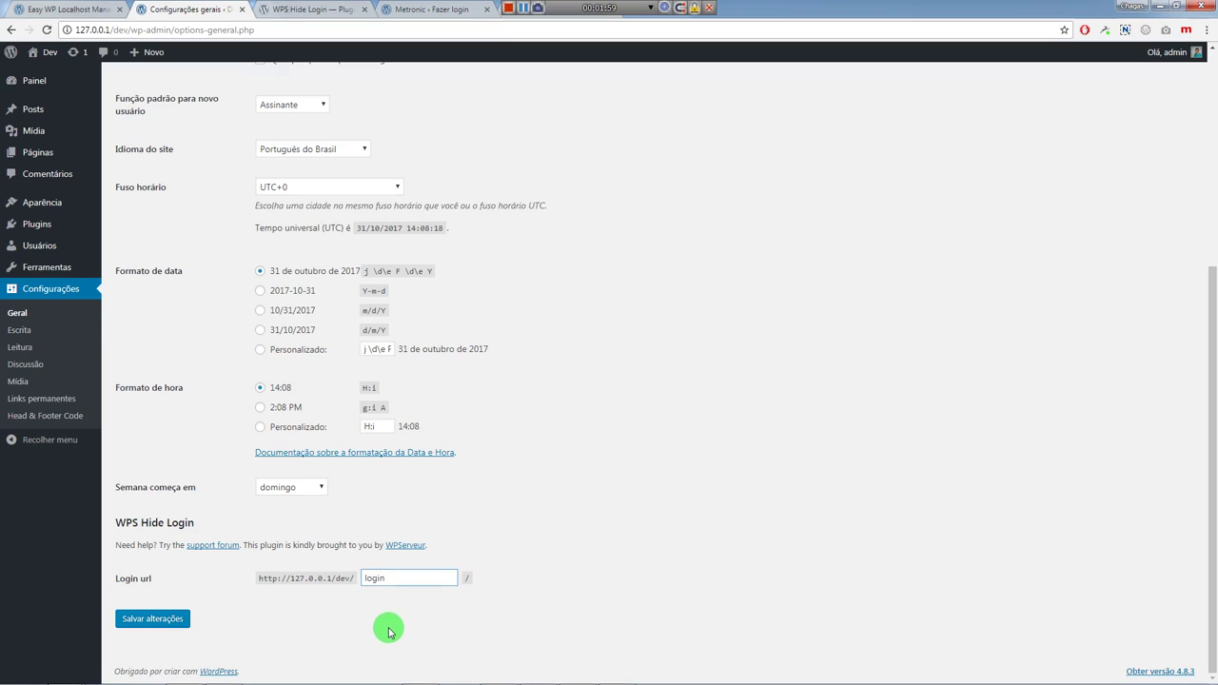
click(398, 580)
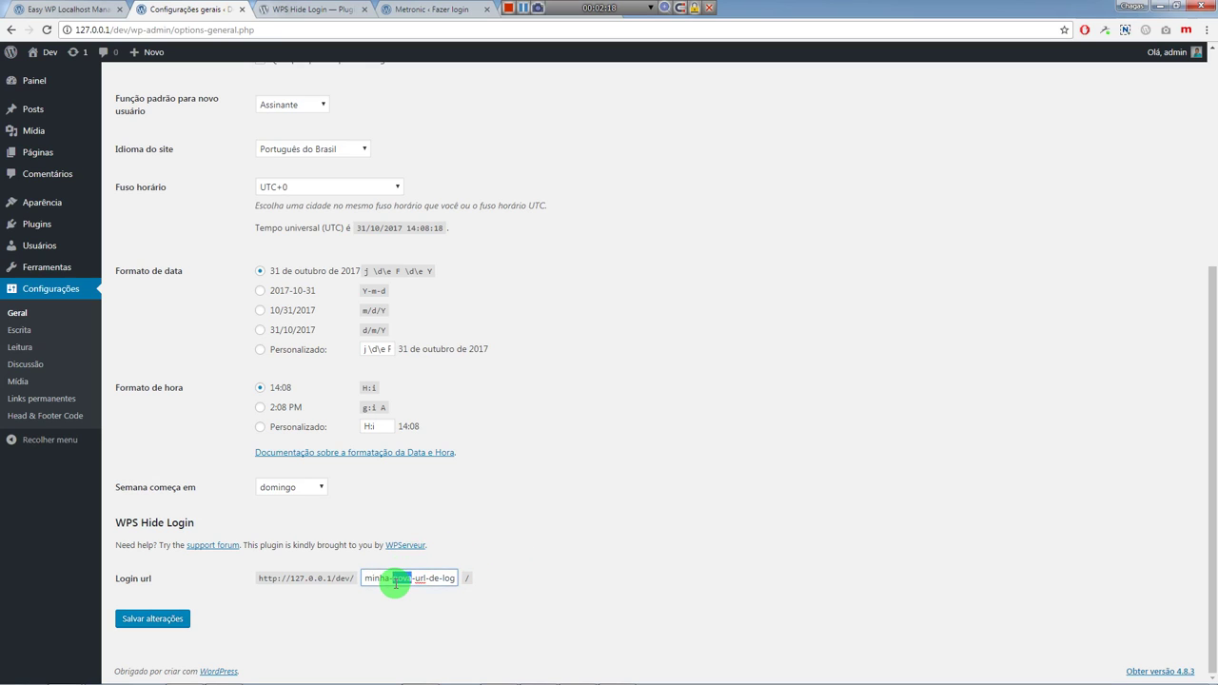
triple_click(397, 579)
click(599, 495)
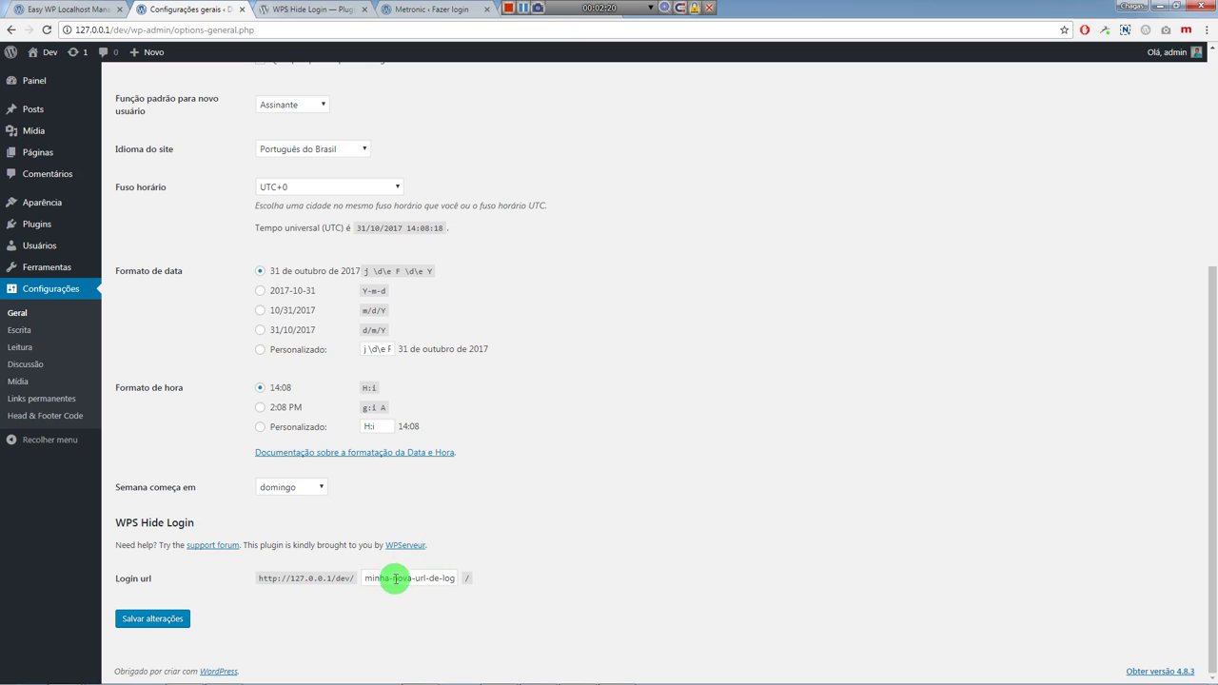
click(164, 620)
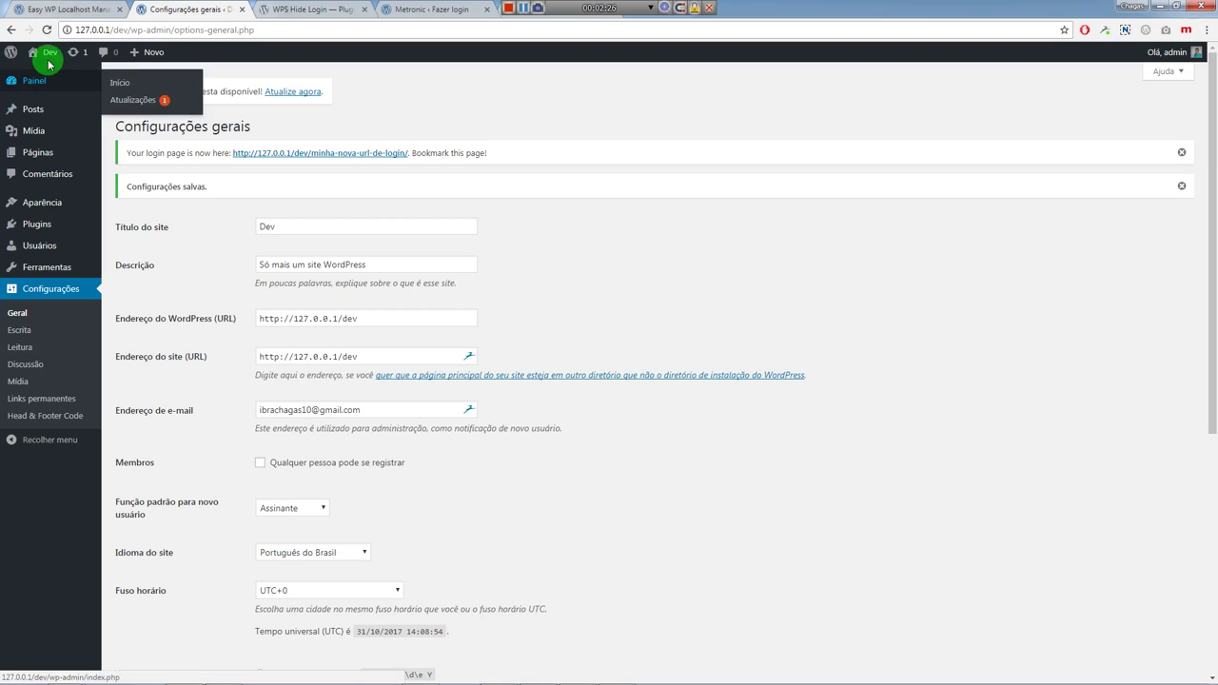
- Open the Dev site in a new tab, log out to check the login page's address, and close the settings page
ctrl+click(49, 52)
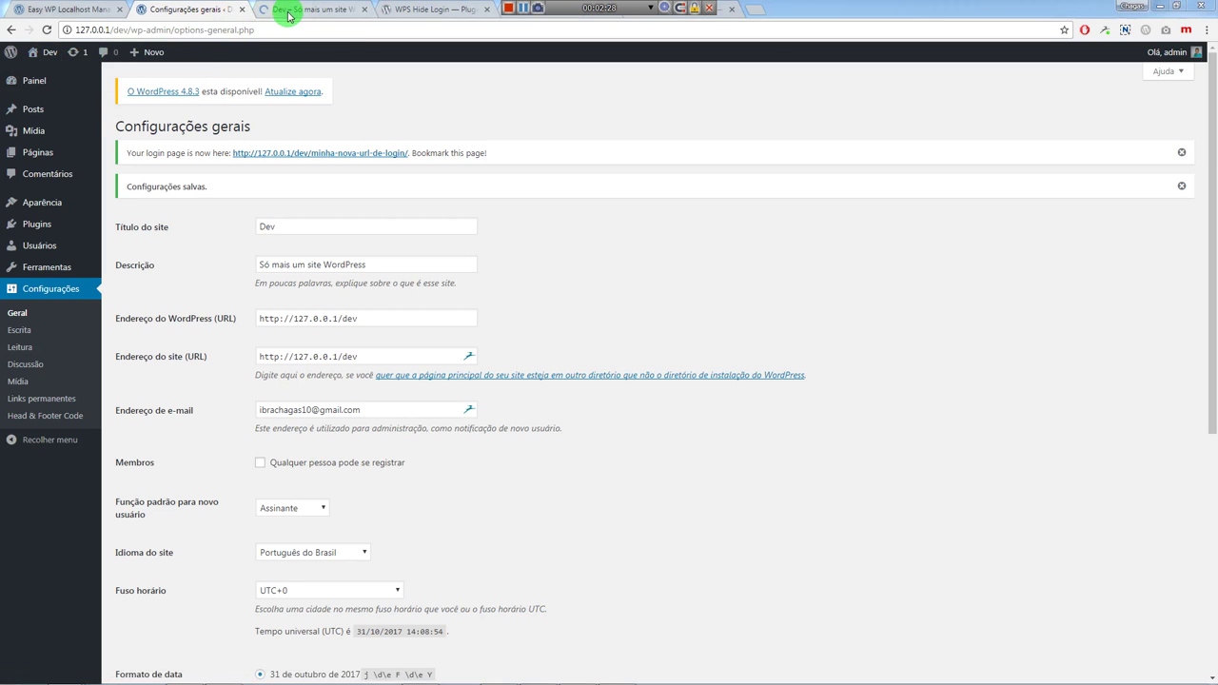
click(282, 10)
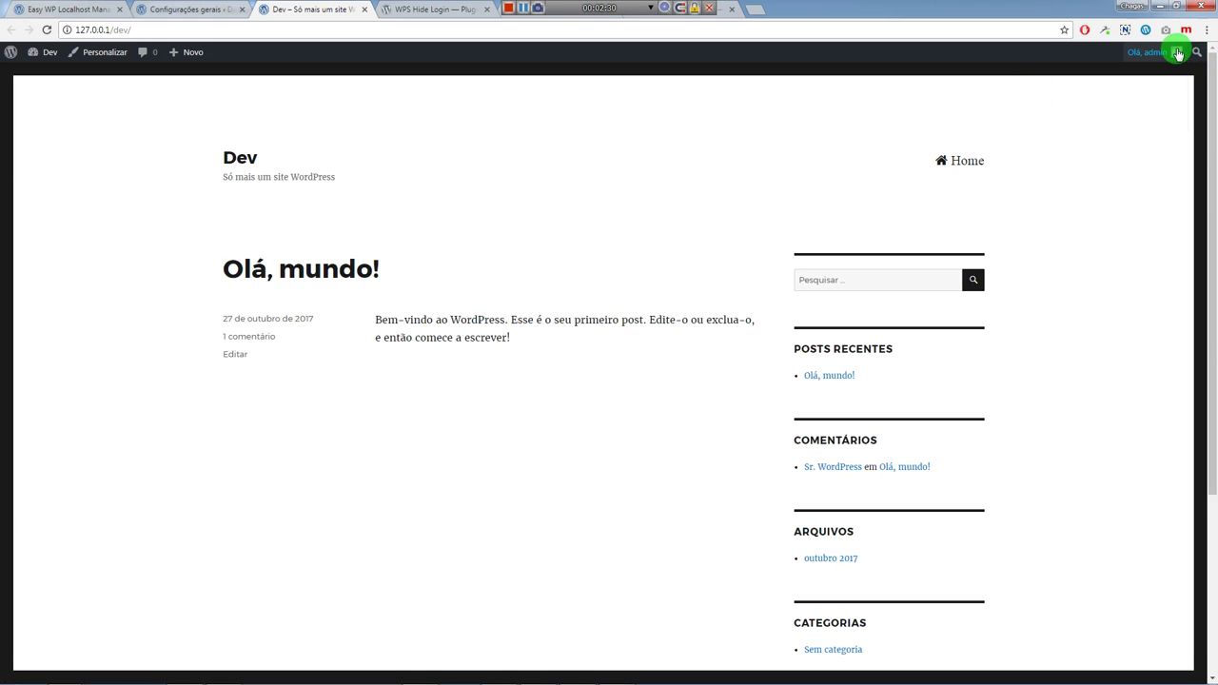
mouse_move(1156, 52)
click(1096, 116)
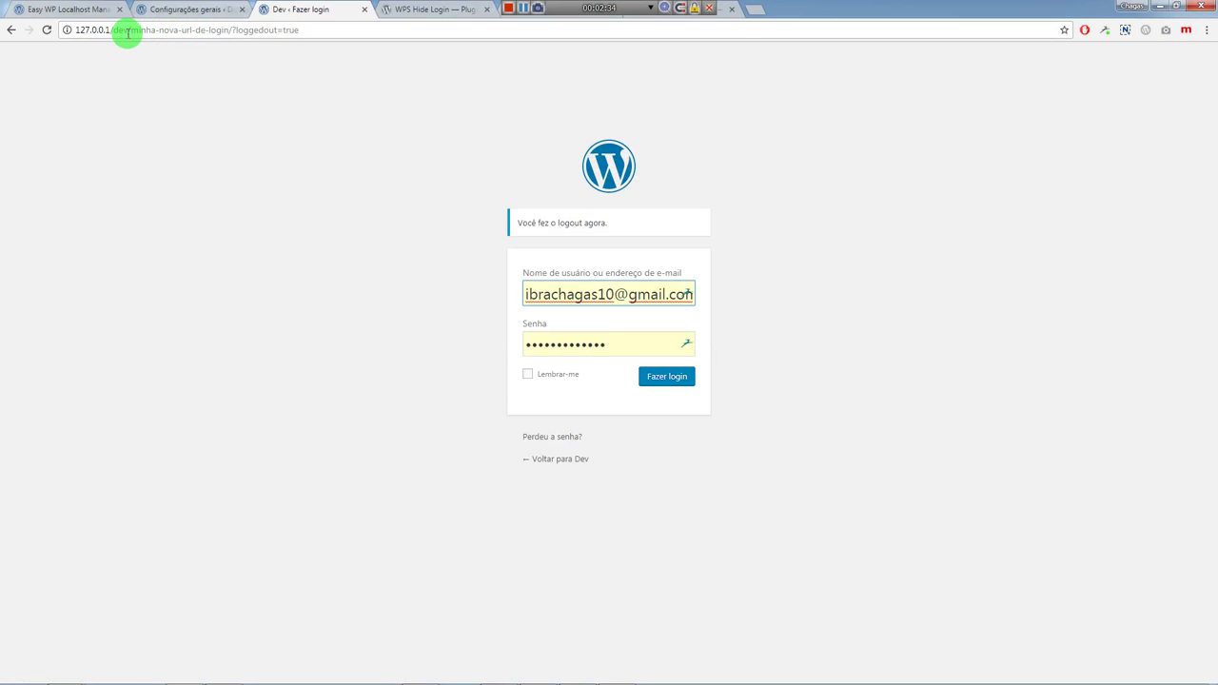
drag(130, 29, 228, 30)
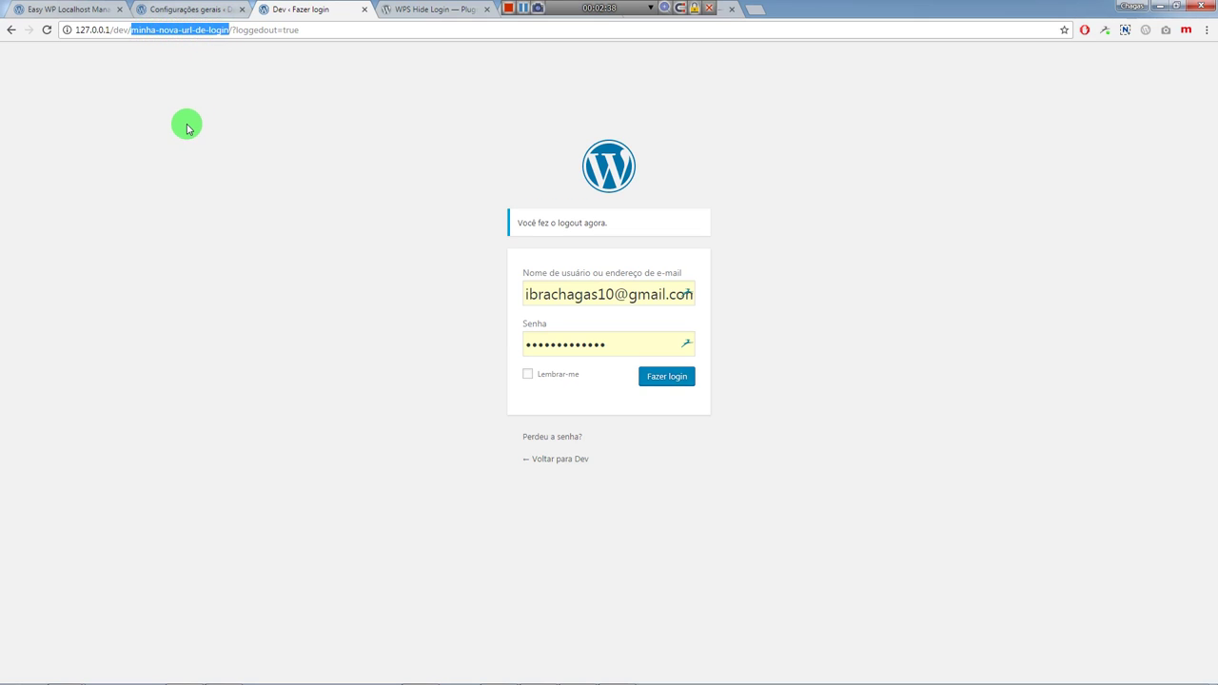
click(242, 9)
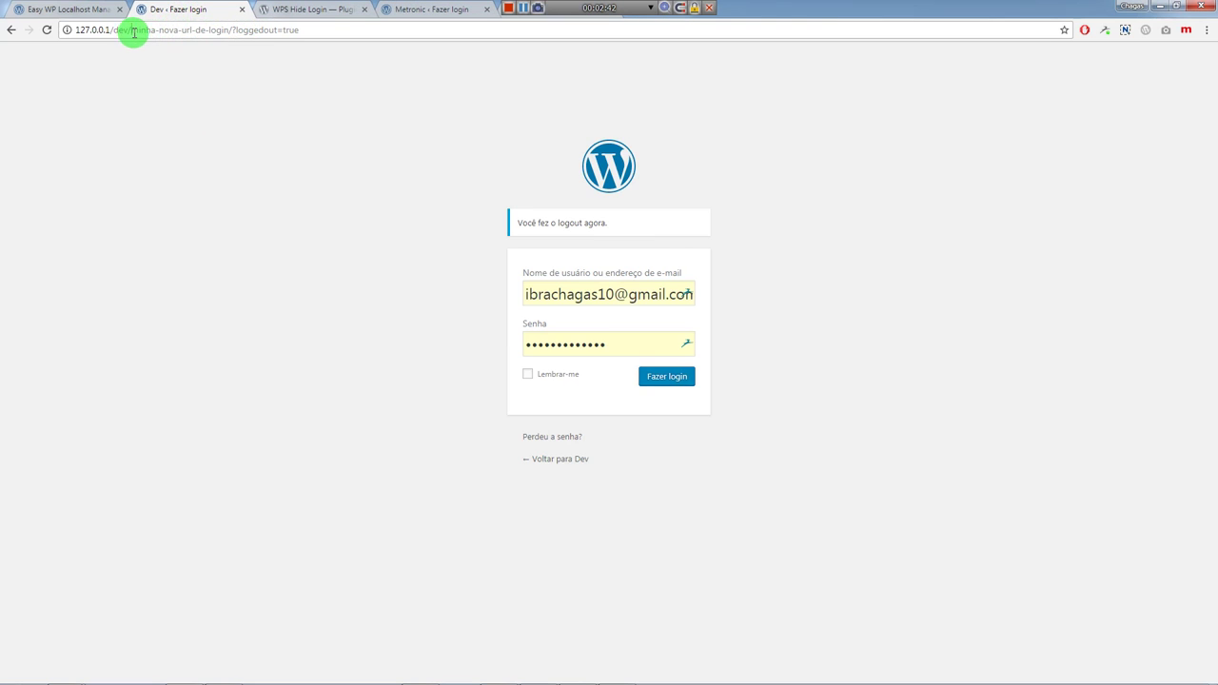
- Test the default login address by loading 127.0.0.1/dev/wp-login.php, and compare it with the Metronic login page
drag(133, 32, 304, 30)
text(wp)
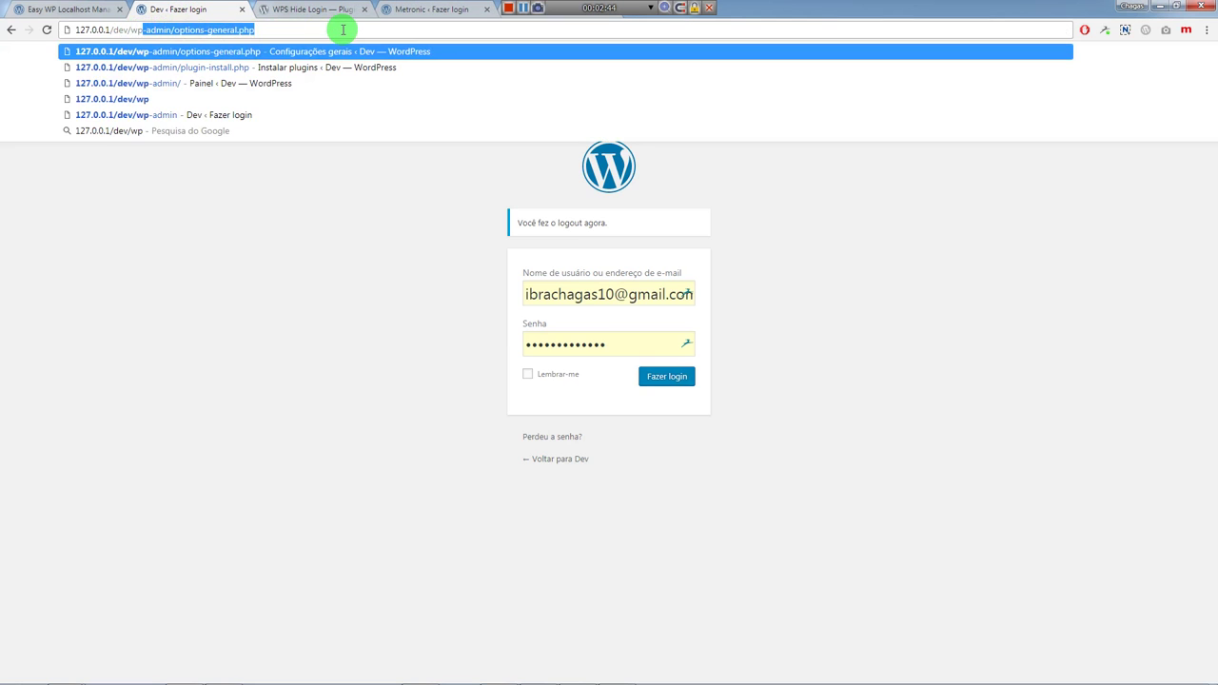
text(-l)
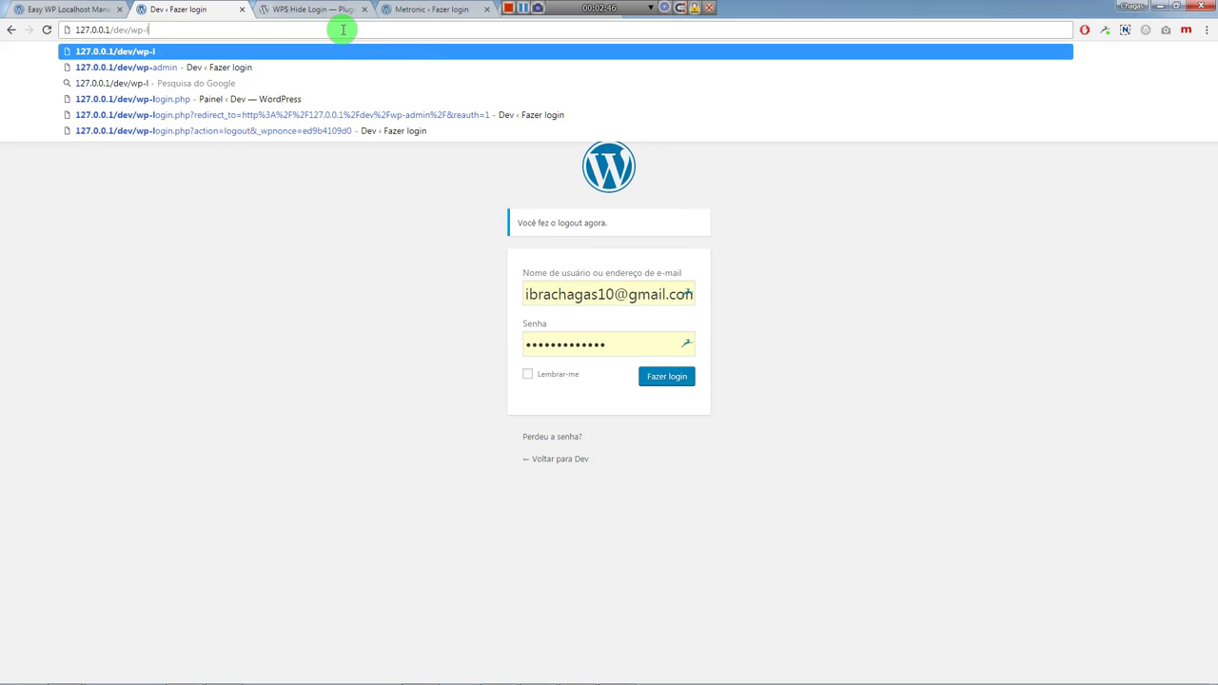
text(ogin.php)
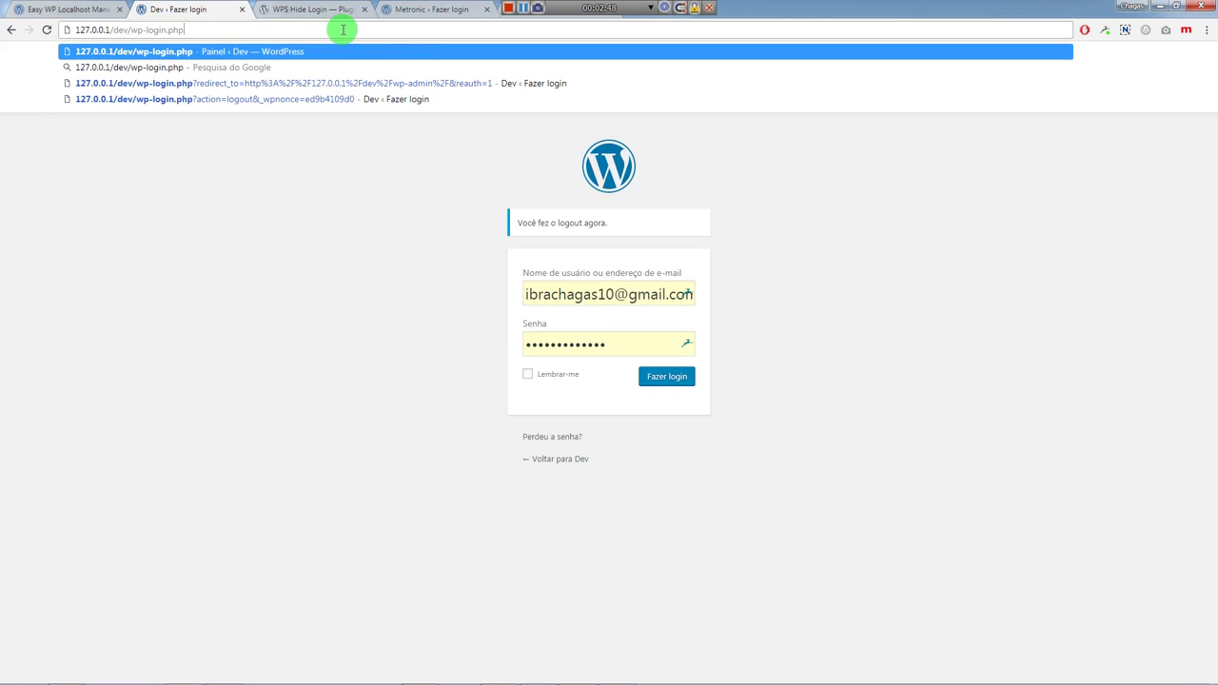
key(Return)
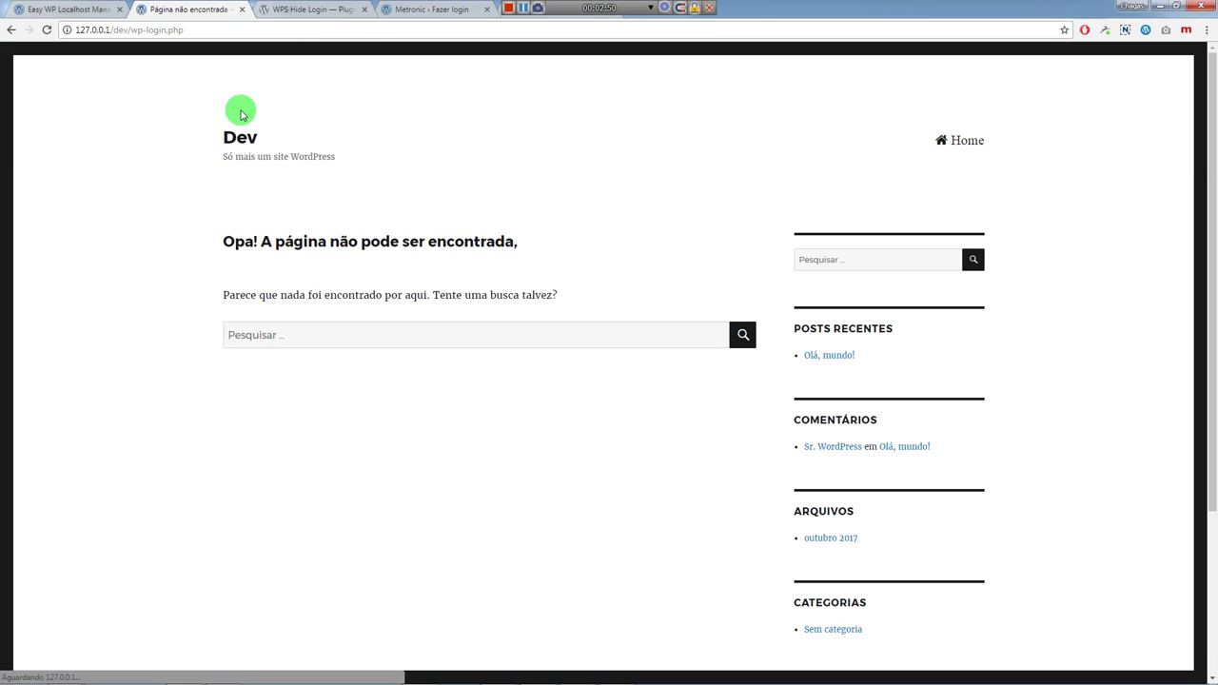
click(415, 8)
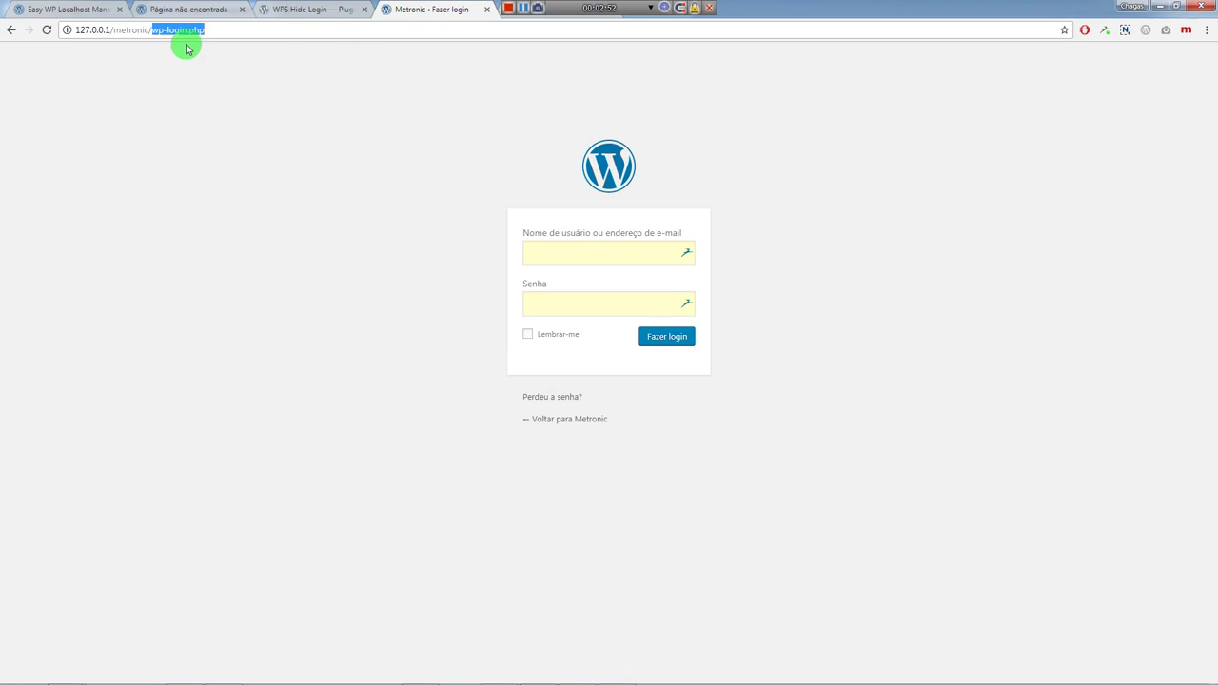
- Return to the Dev site's custom login page, check its minha-nova-url-de-login address, and log in with the prefilled credentials
click(191, 10)
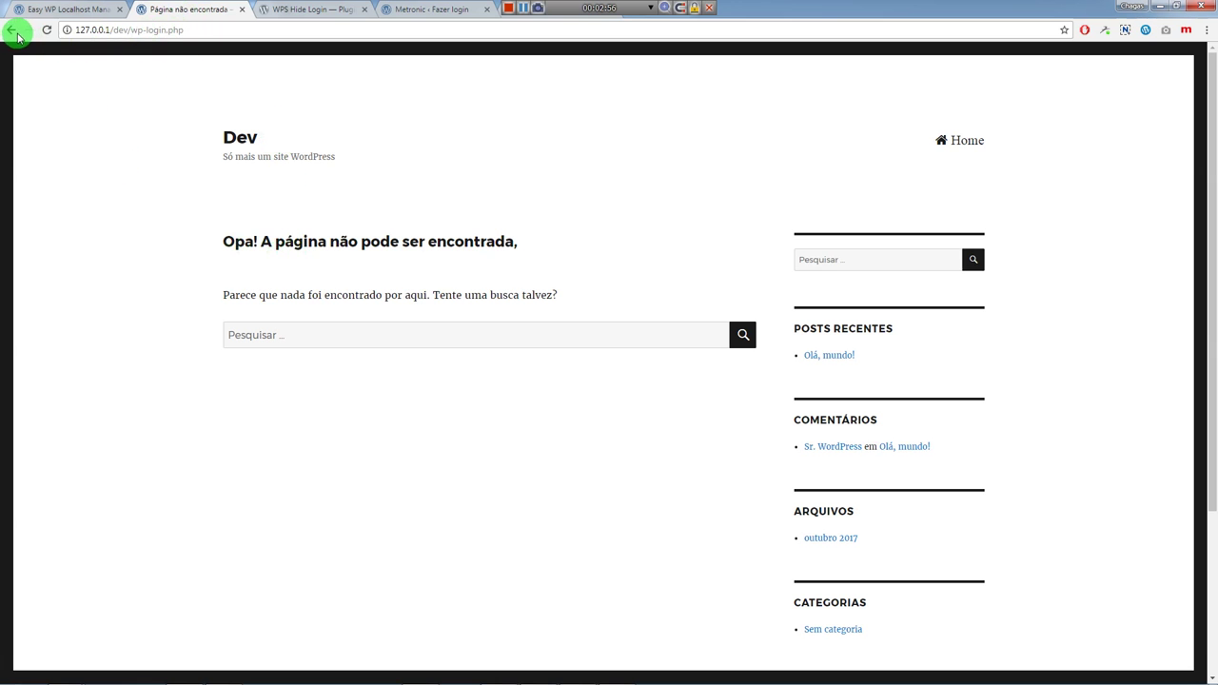
click(10, 29)
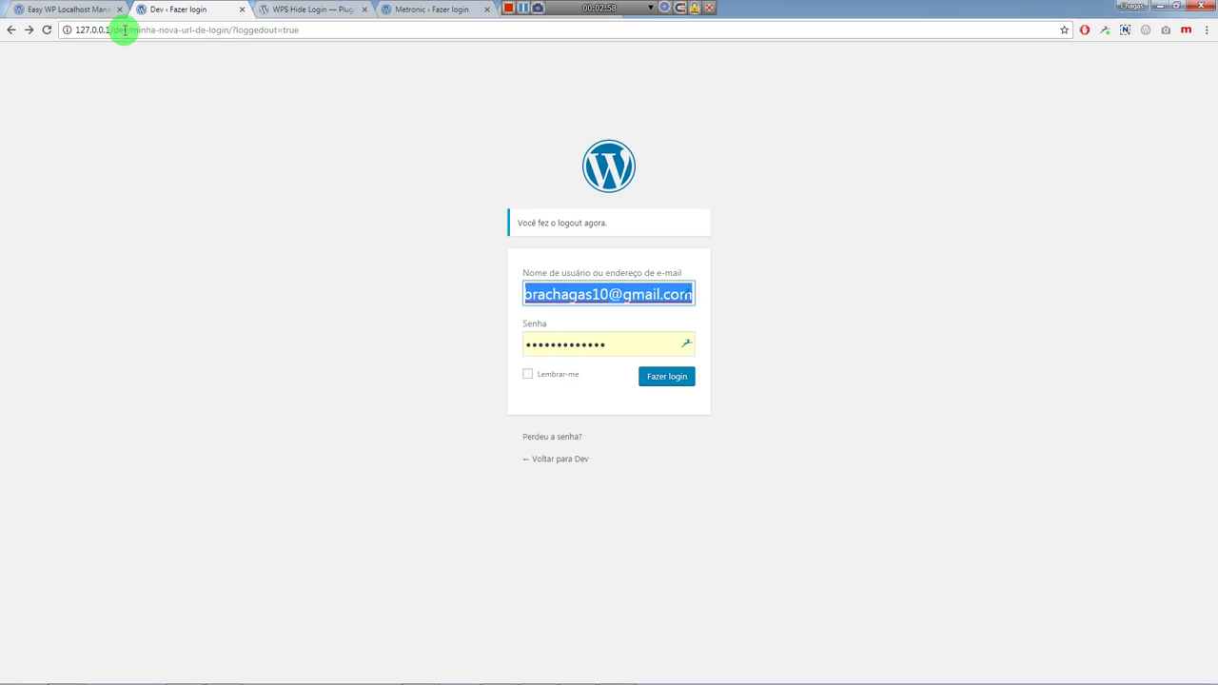
drag(130, 30, 330, 31)
click(314, 81)
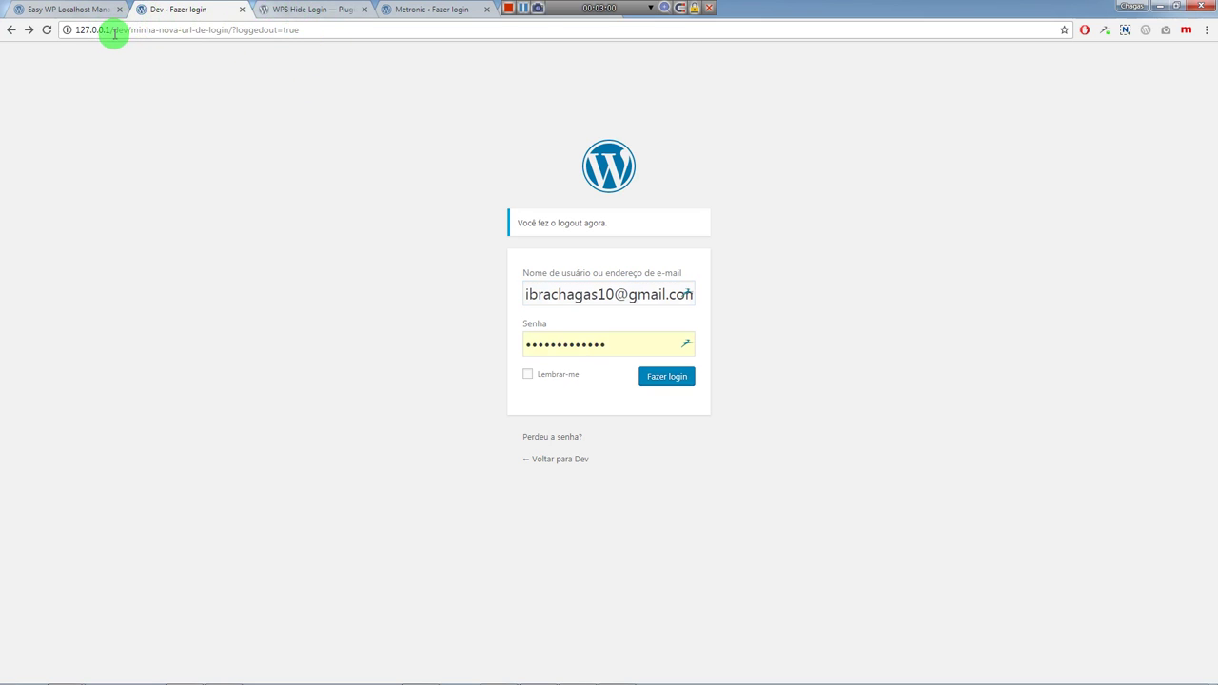
drag(132, 30, 362, 36)
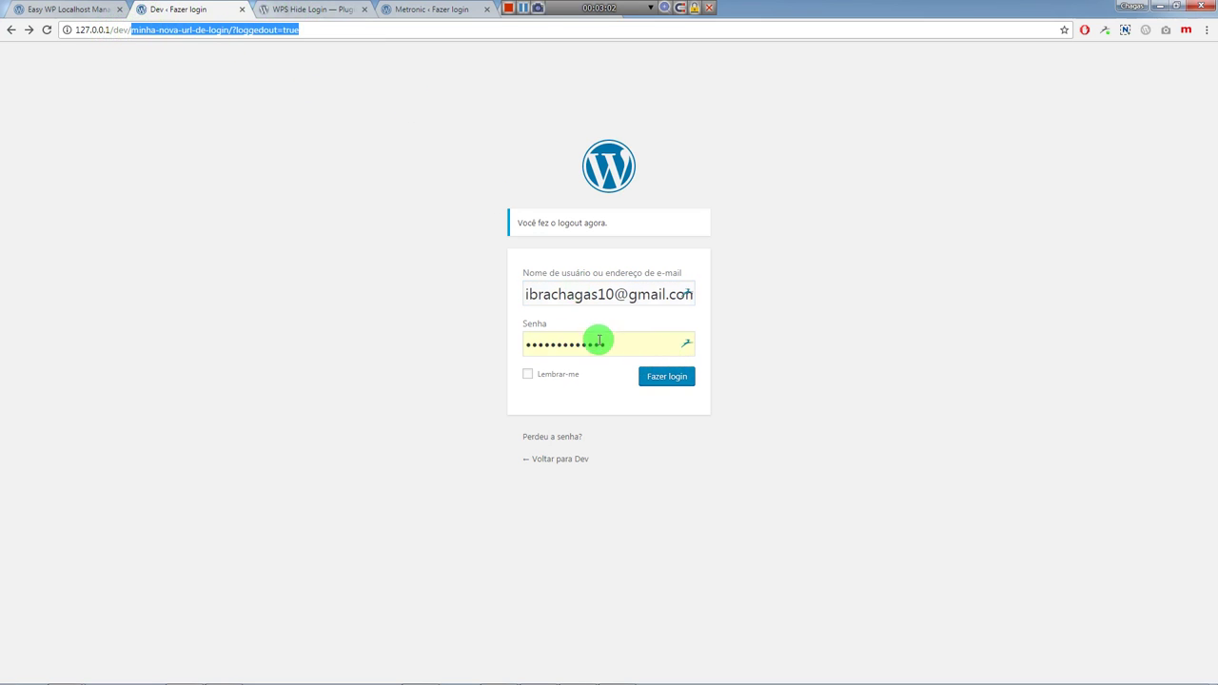
click(671, 378)
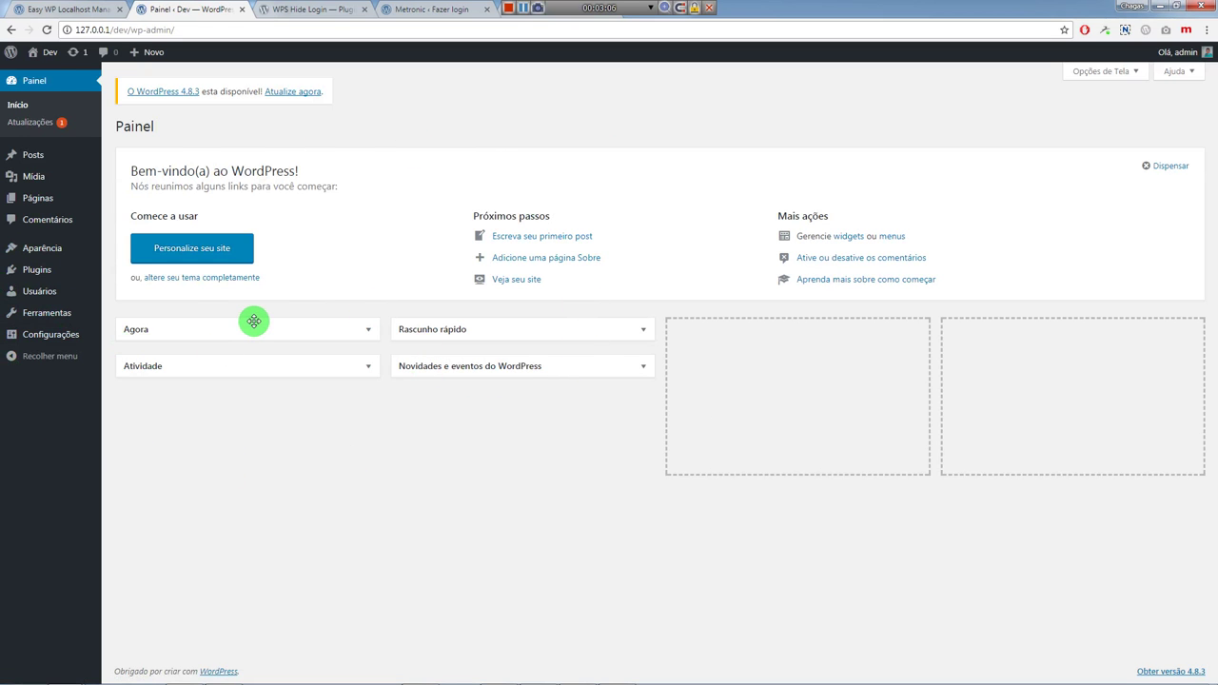
- Open the Dev site's general settings and review the login URL field in the WPS Hide Login section
mouse_move(67, 342)
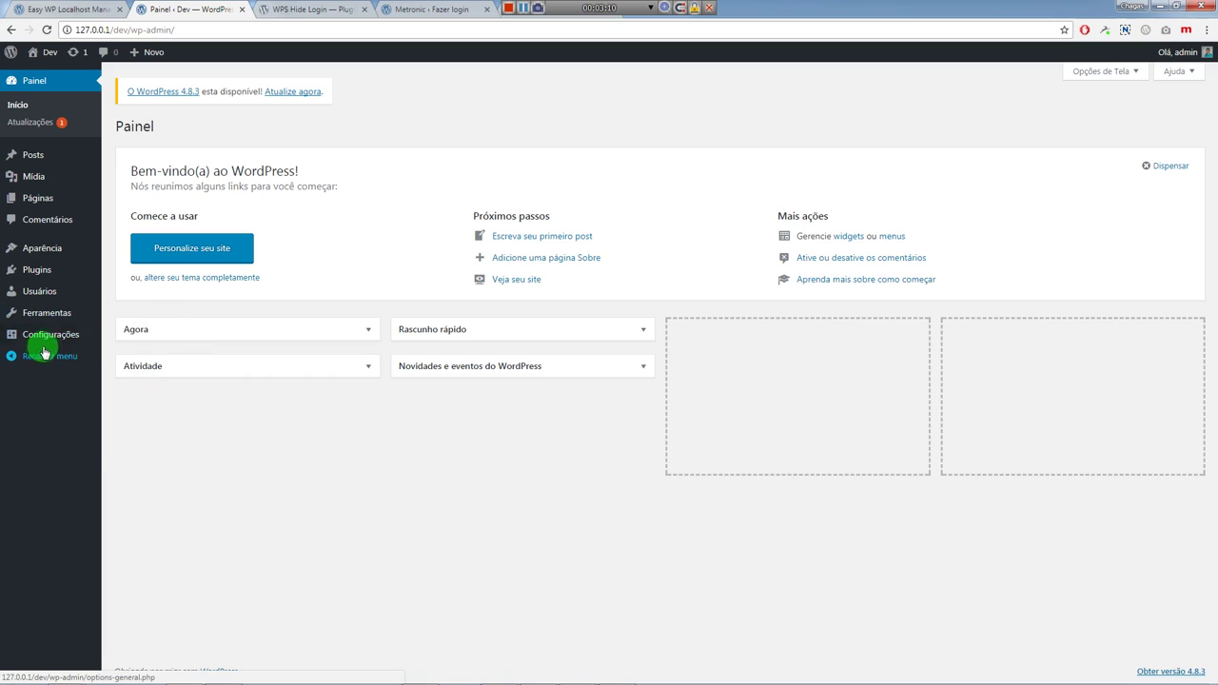
click(123, 339)
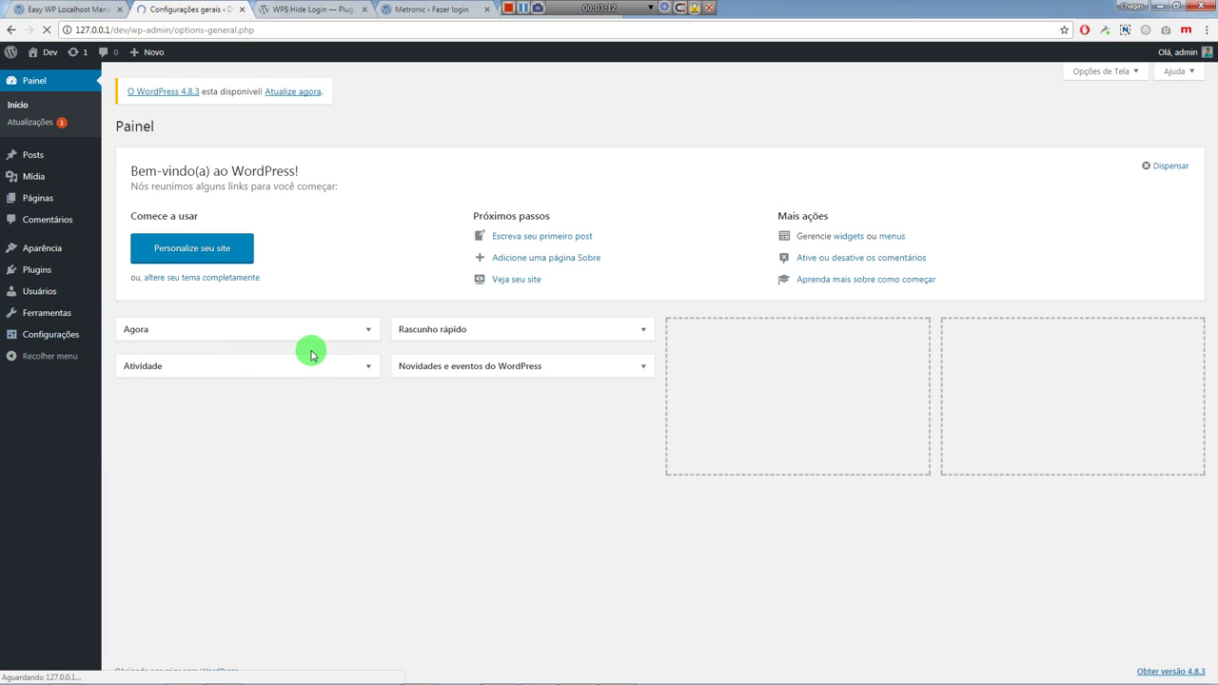
scroll(312, 350, down, 3)
scroll(312, 354, down, 2)
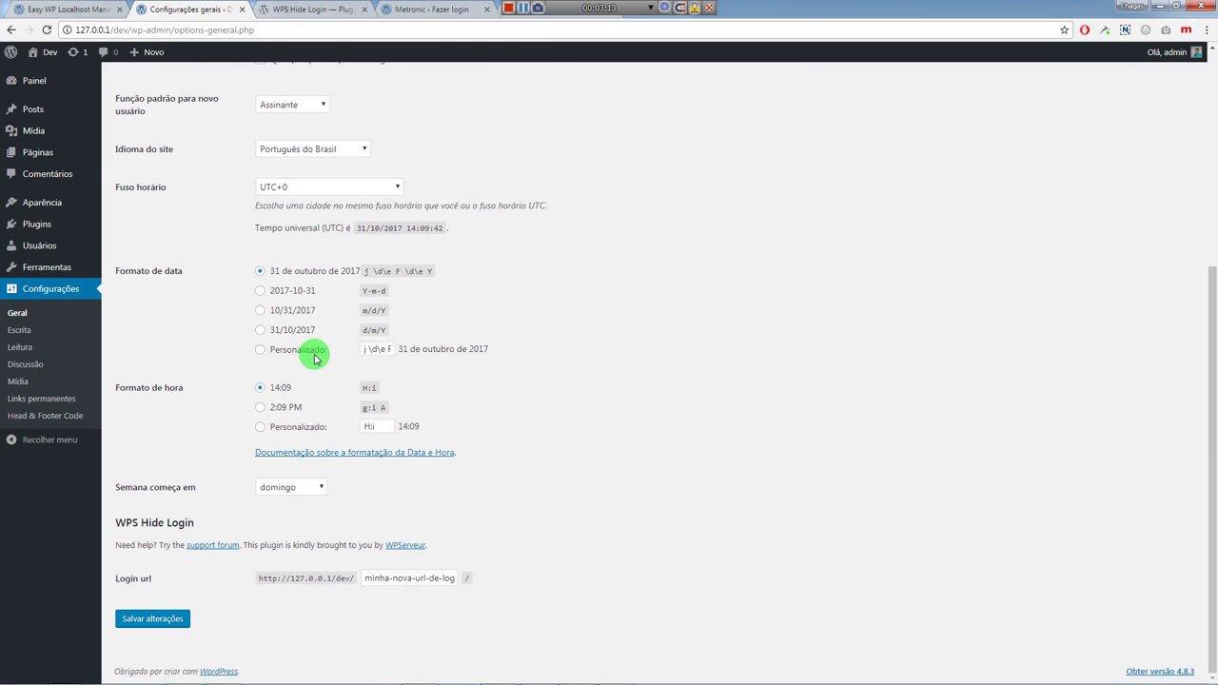
triple_click(439, 577)
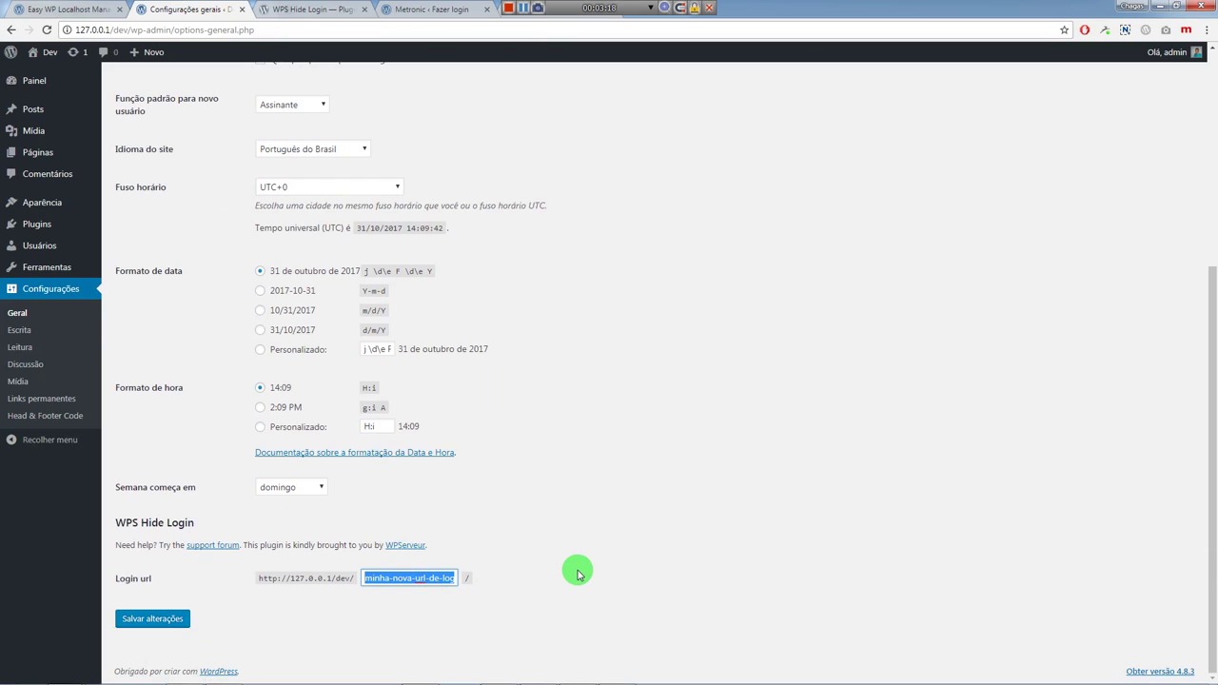
click(571, 502)
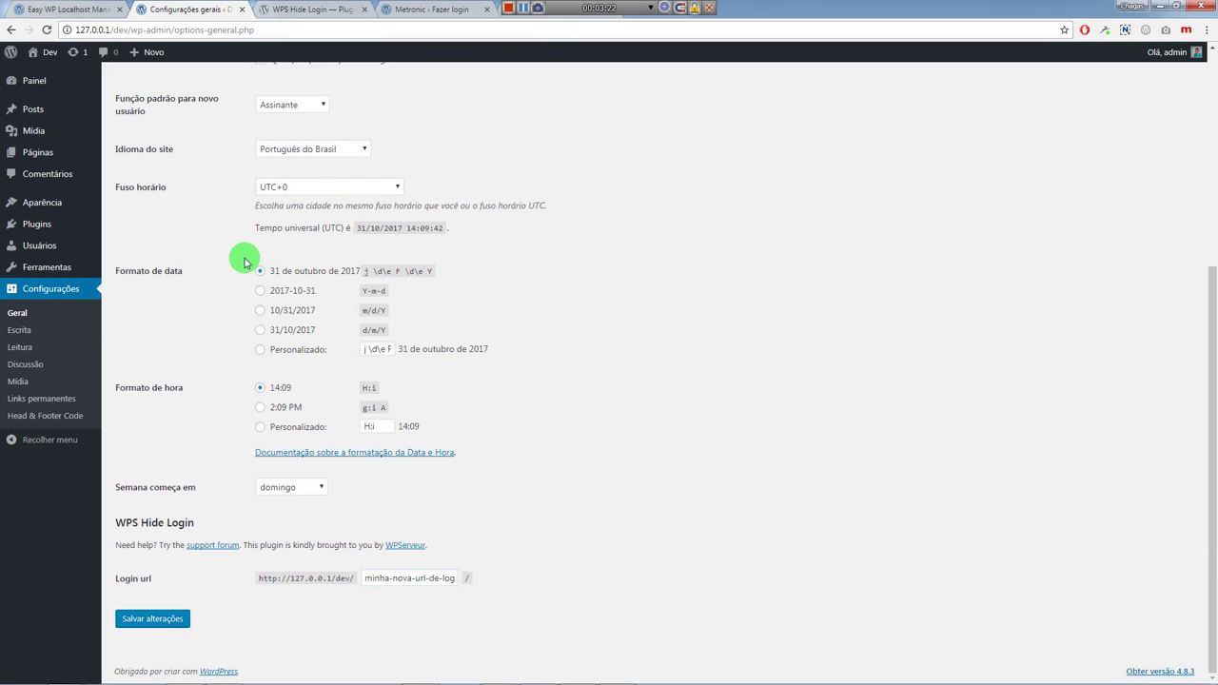
- Look over the WPS Hide Login plugin page on WordPress.org
click(292, 12)
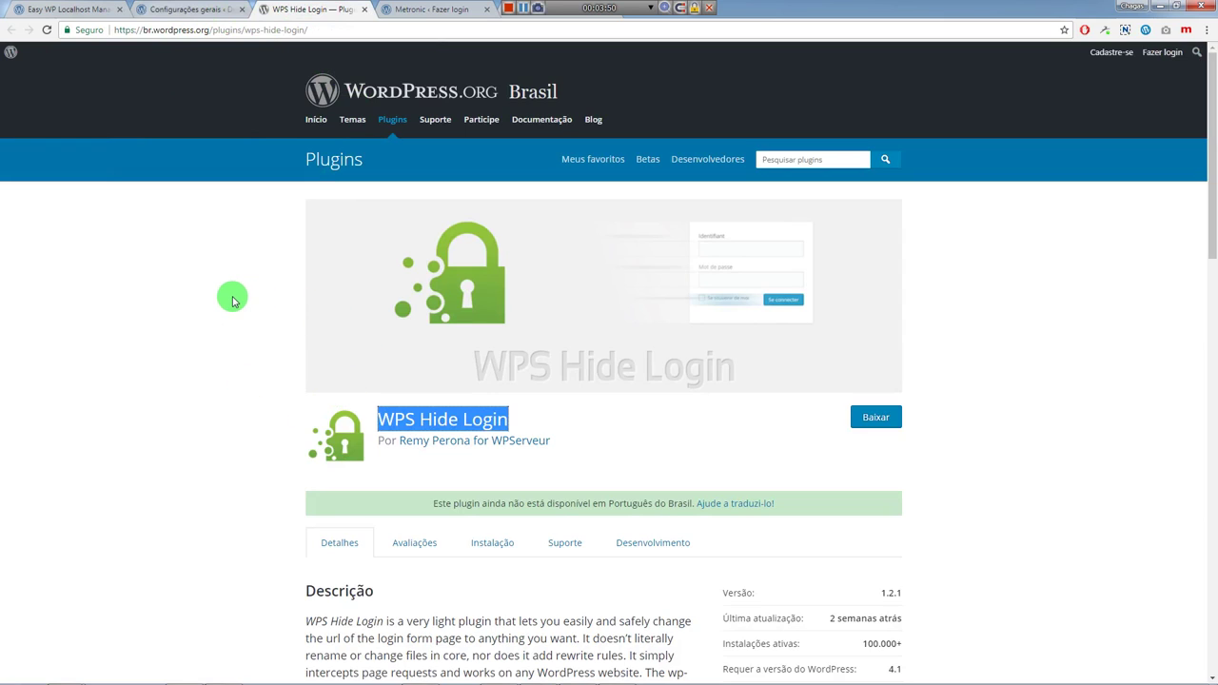
scroll(234, 301, down, 2)
scroll(235, 301, up, 2)
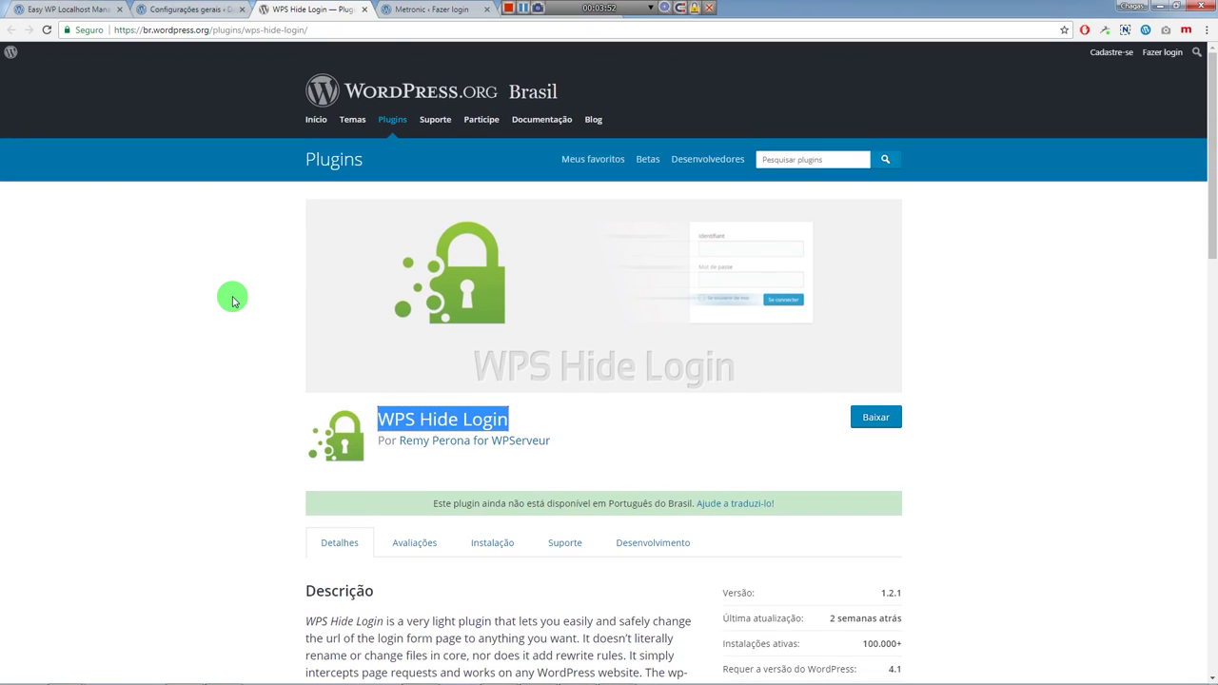